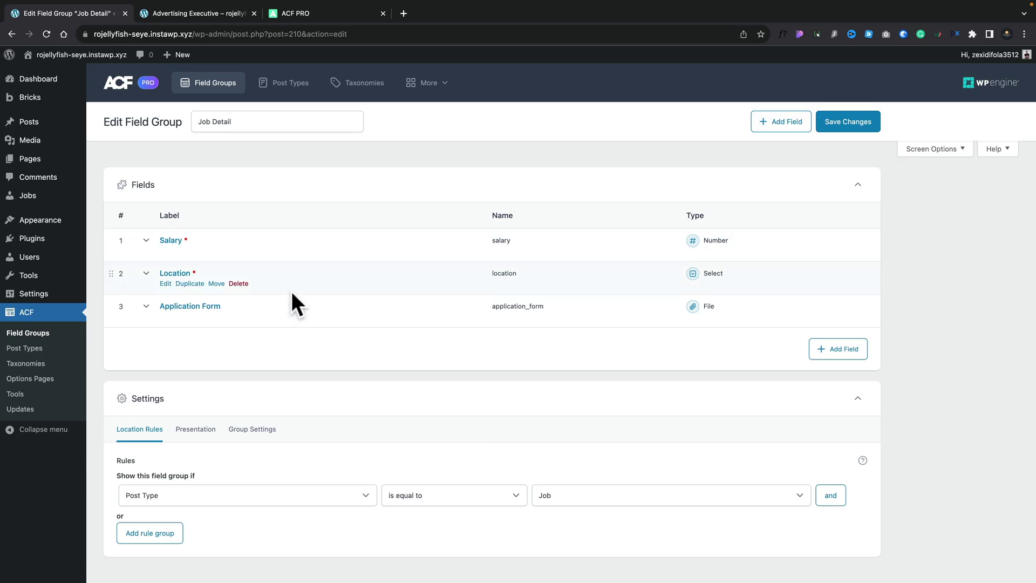
Add a Working Hours Repeater field to Job Detail, then check the job page's existing hours.
click(845, 354)
click(439, 270)
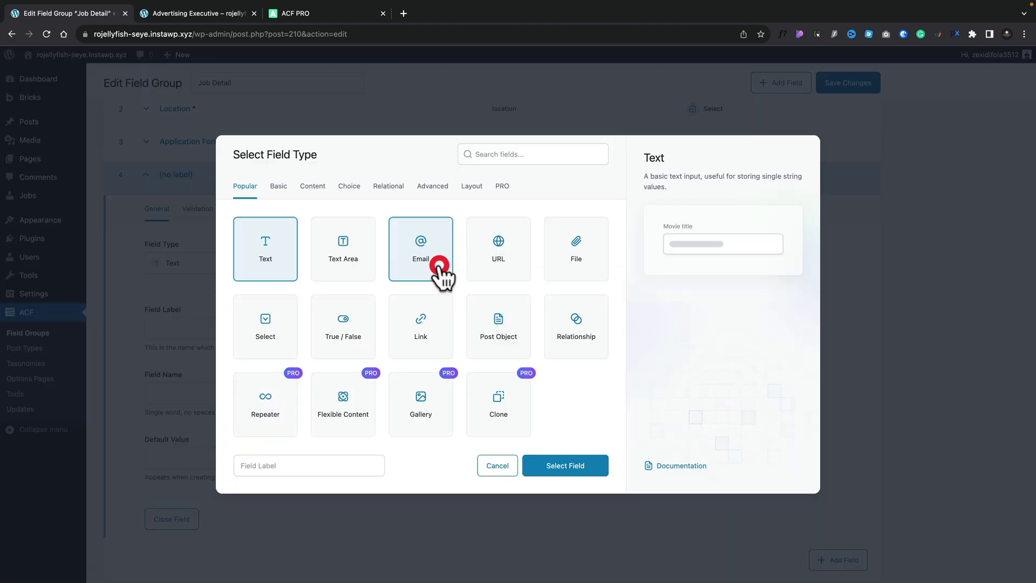
click(275, 413)
click(275, 465)
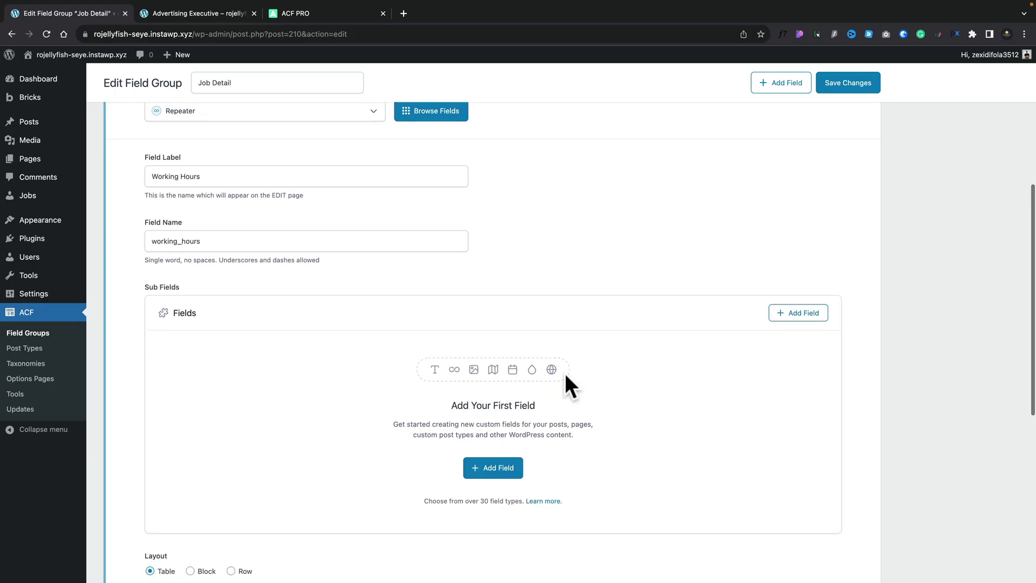
scroll(567, 384, down, 1)
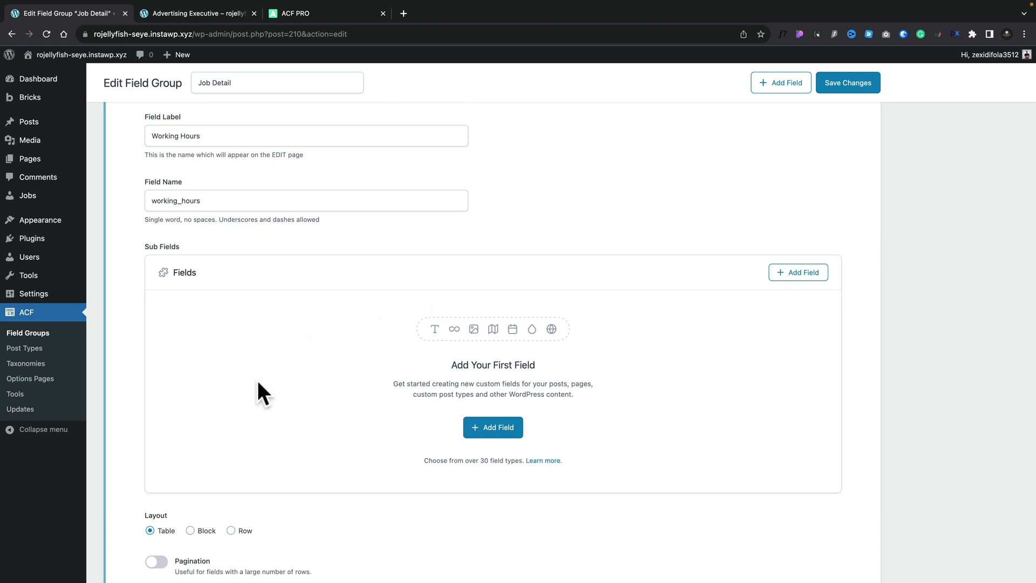
click(208, 16)
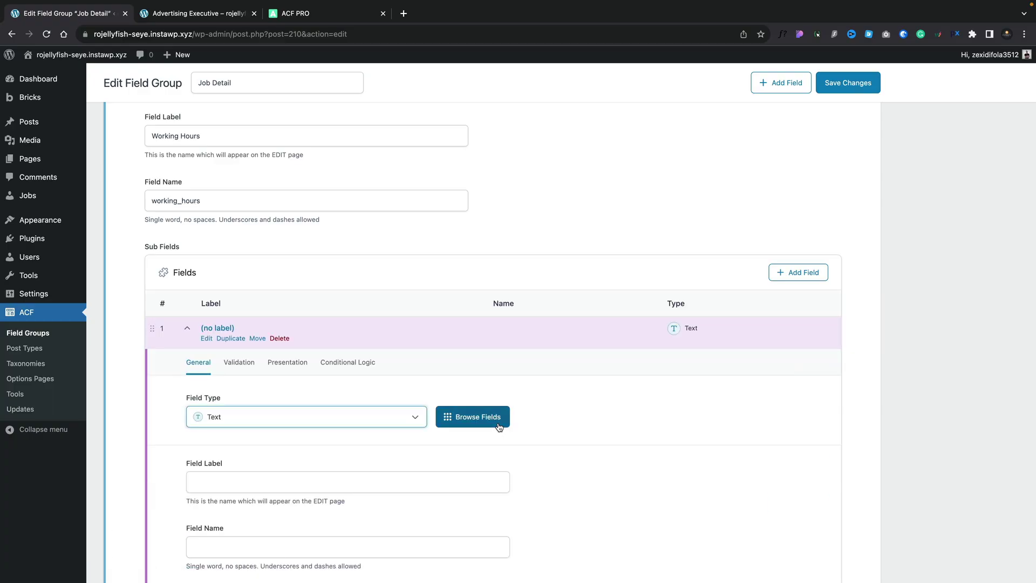
Label the first repeater sub field Location, generate its name, and collapse it.
scroll(497, 426, down, 3)
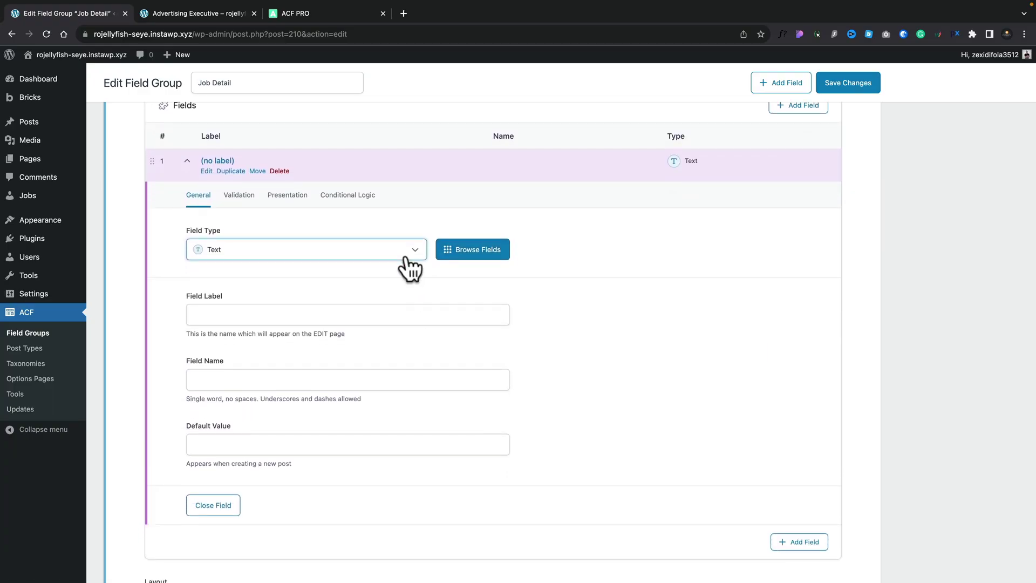
click(289, 312)
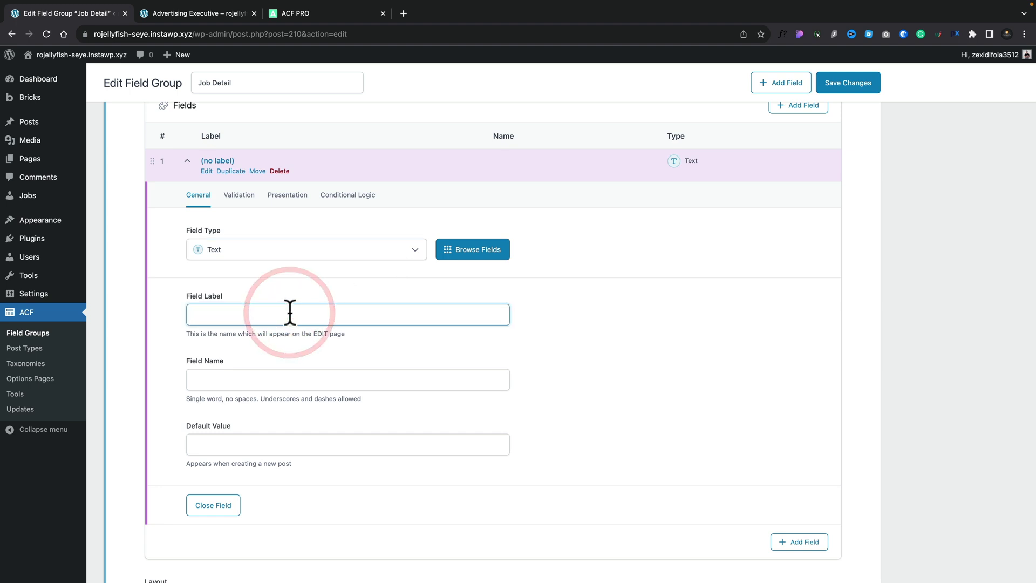
text(Location)
click(266, 376)
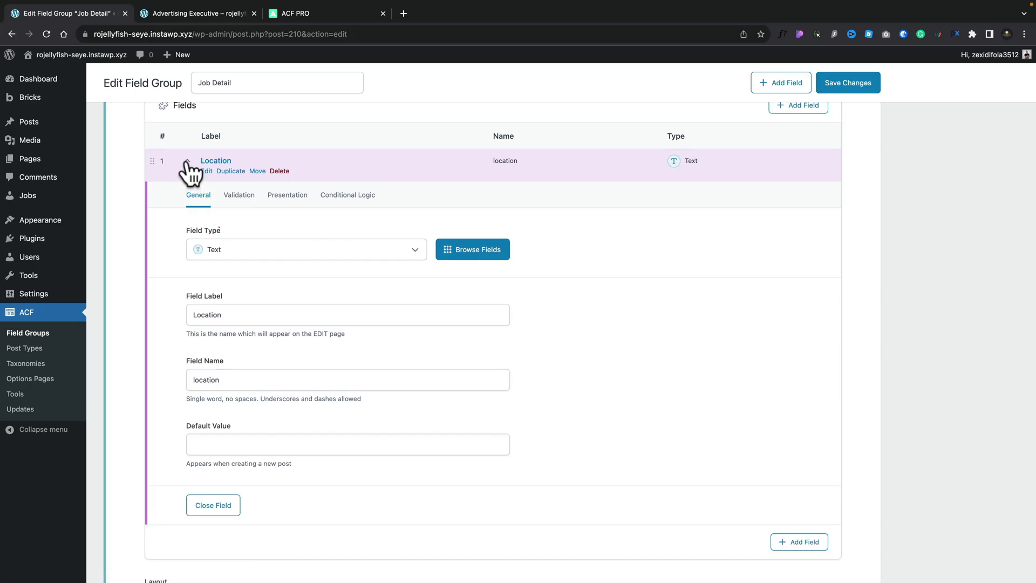
click(186, 162)
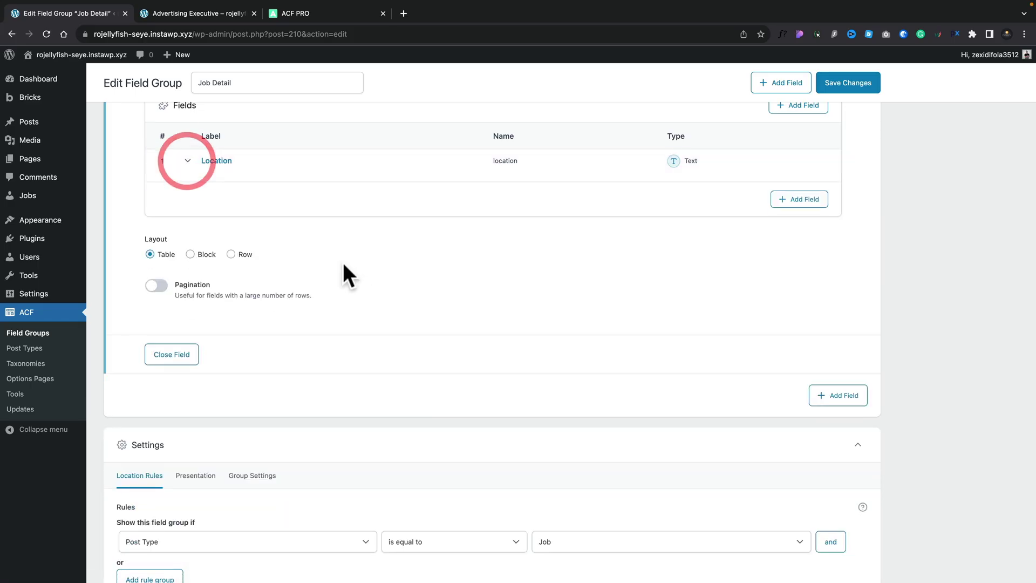
Add the Day of the week and Working Hours sub fields, then collapse them.
click(794, 199)
click(227, 345)
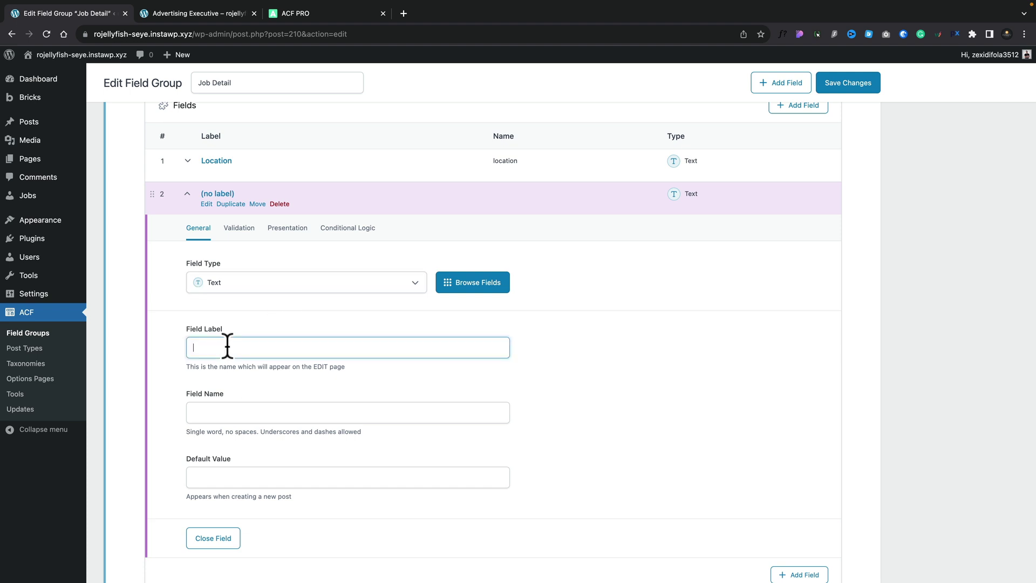
text(Day of the week)
click(253, 410)
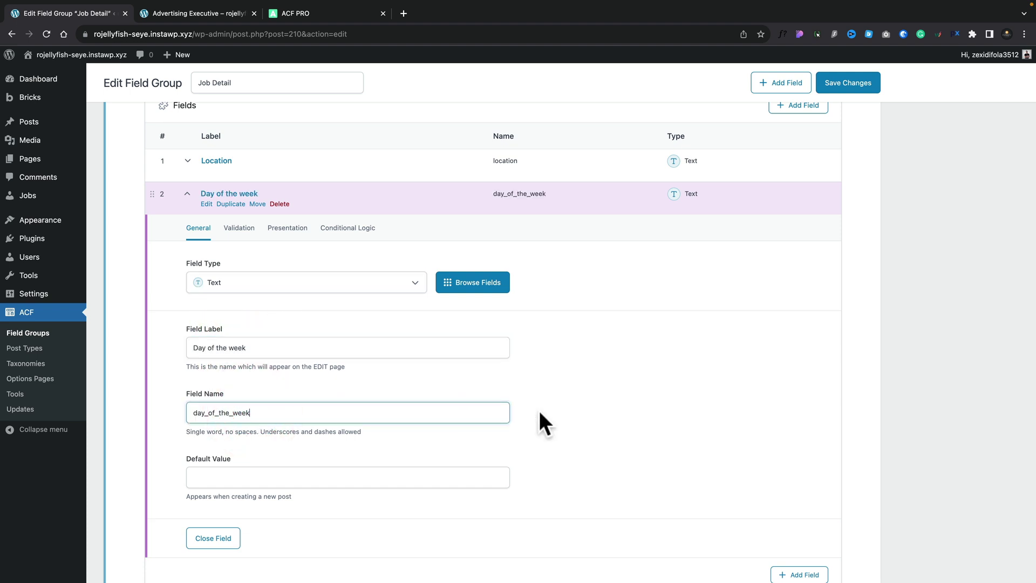
scroll(539, 410, down, 1)
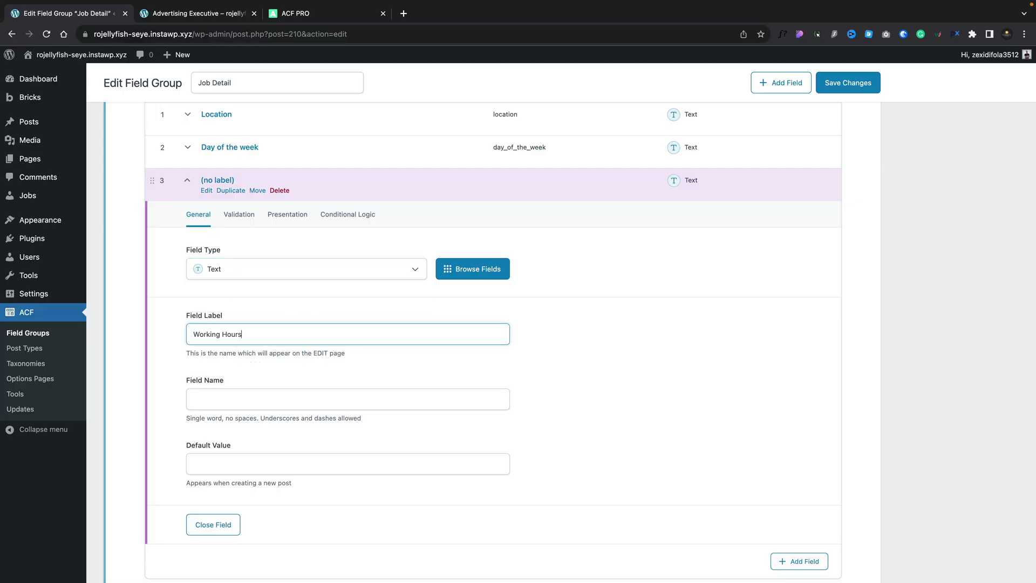
text(Working Hours)
click(187, 181)
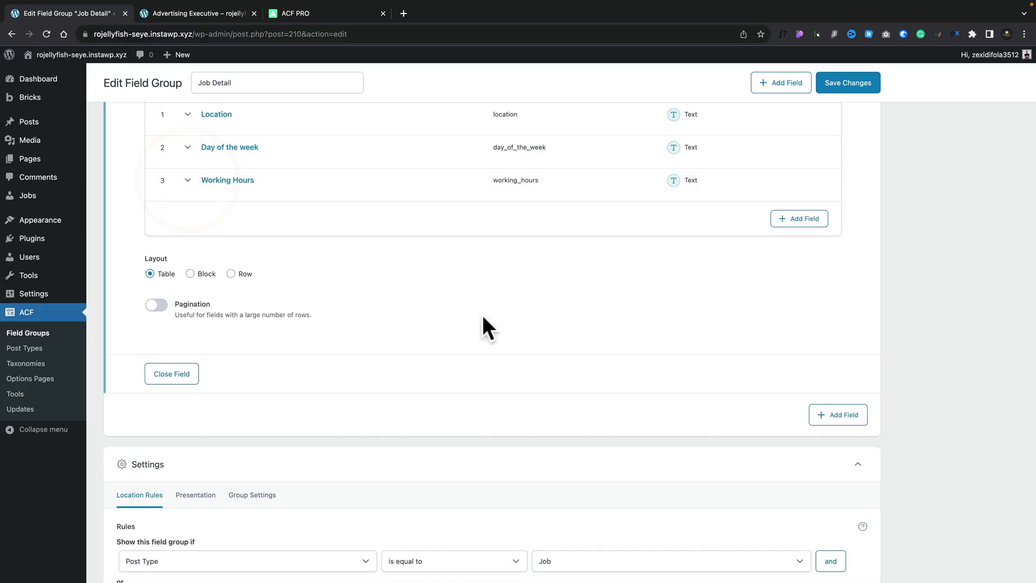
Toggle the Working Hours repeater's pagination on and back off, leaving it disabled.
scroll(483, 316, down, 3)
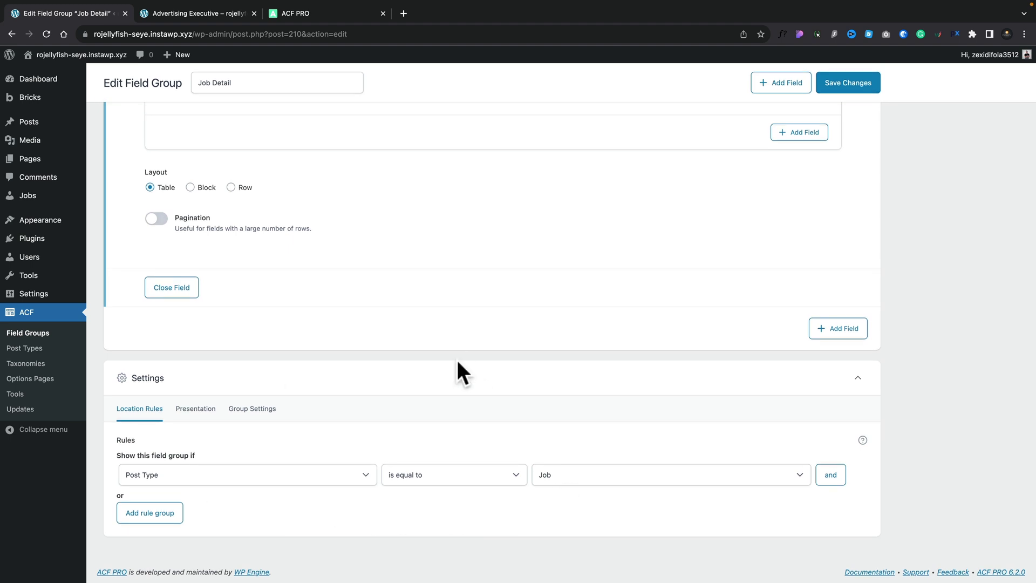
scroll(457, 370, up, 3)
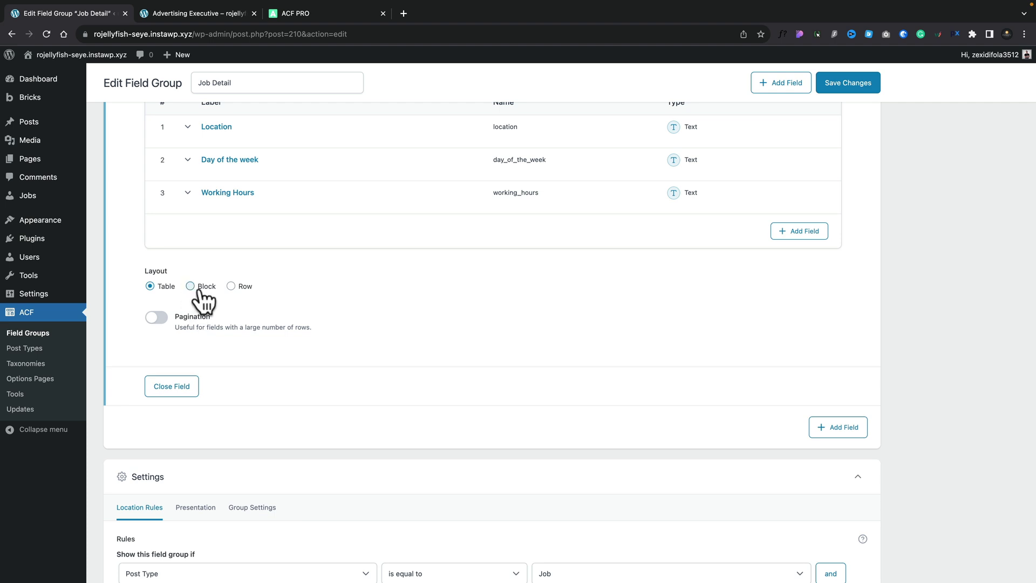
click(160, 317)
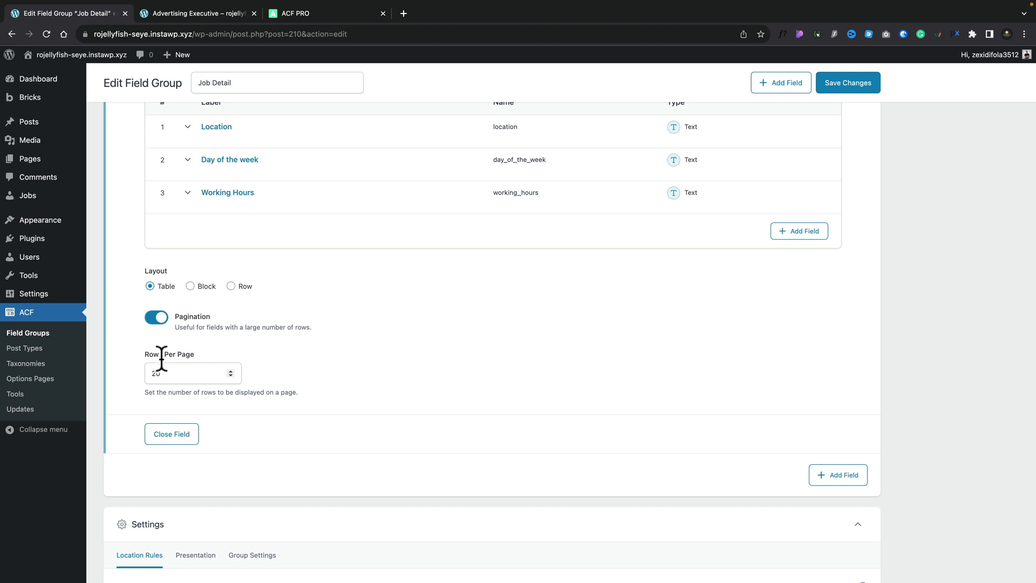
click(155, 318)
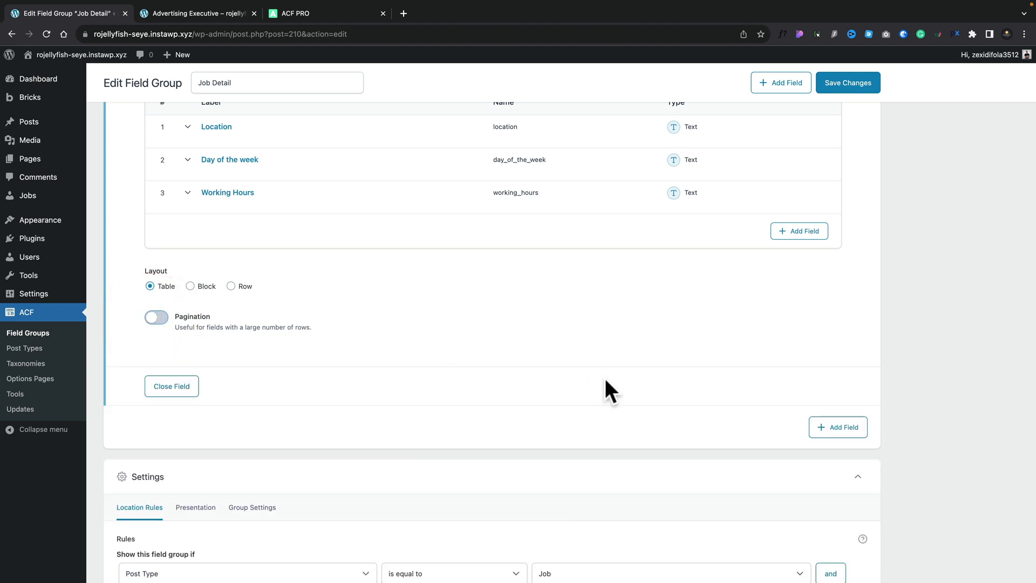
scroll(784, 334, up, 2)
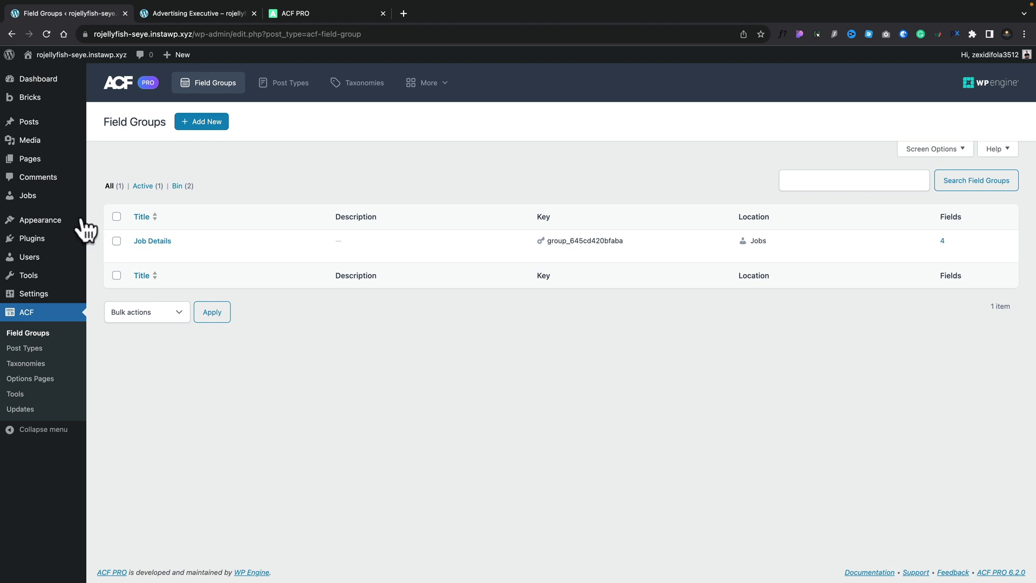
Open the jobs list and scroll to the job's Working Hours rows.
mouse_move(46, 201)
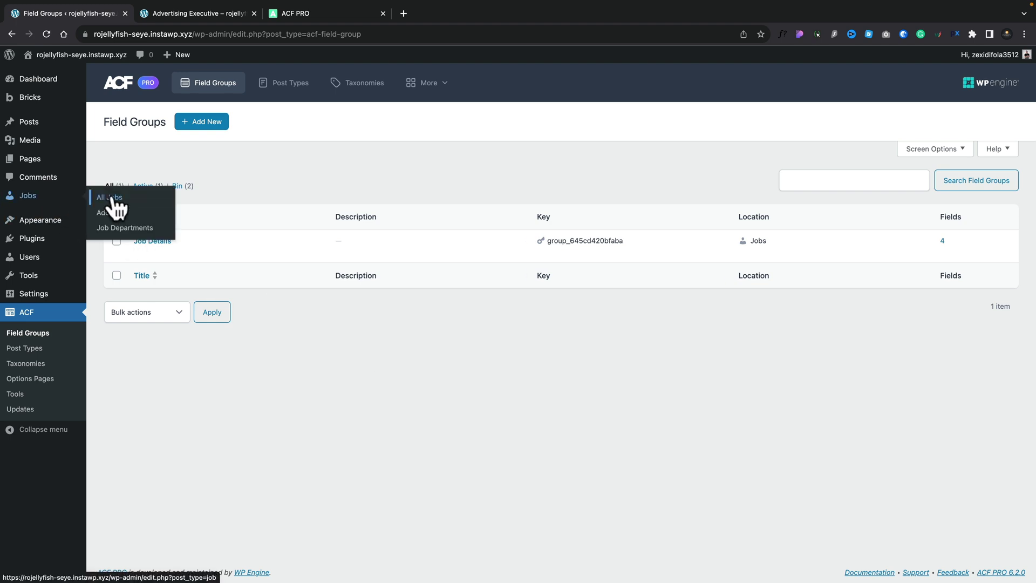
click(111, 198)
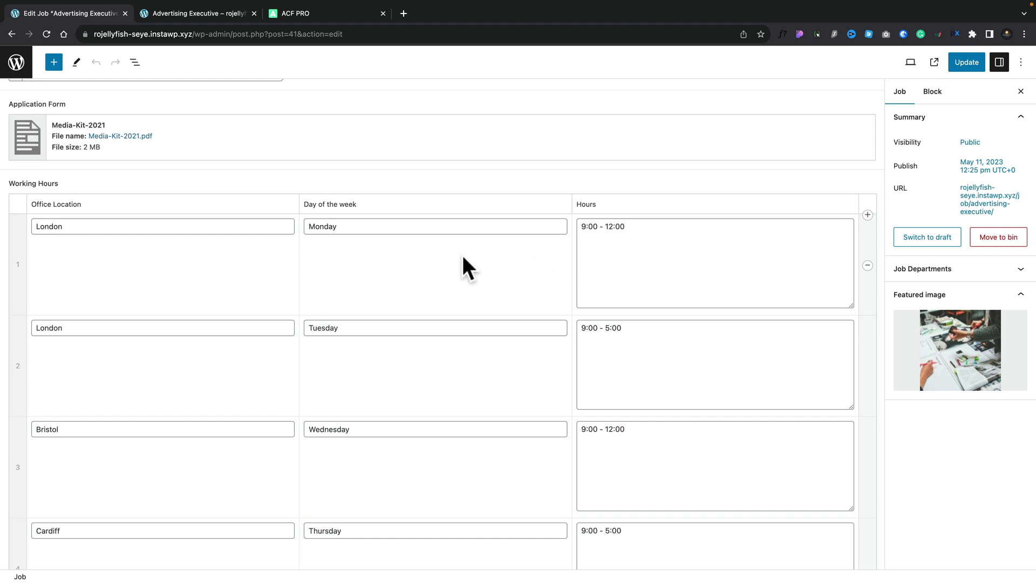
scroll(461, 254, down, 4)
scroll(463, 298, down, 3)
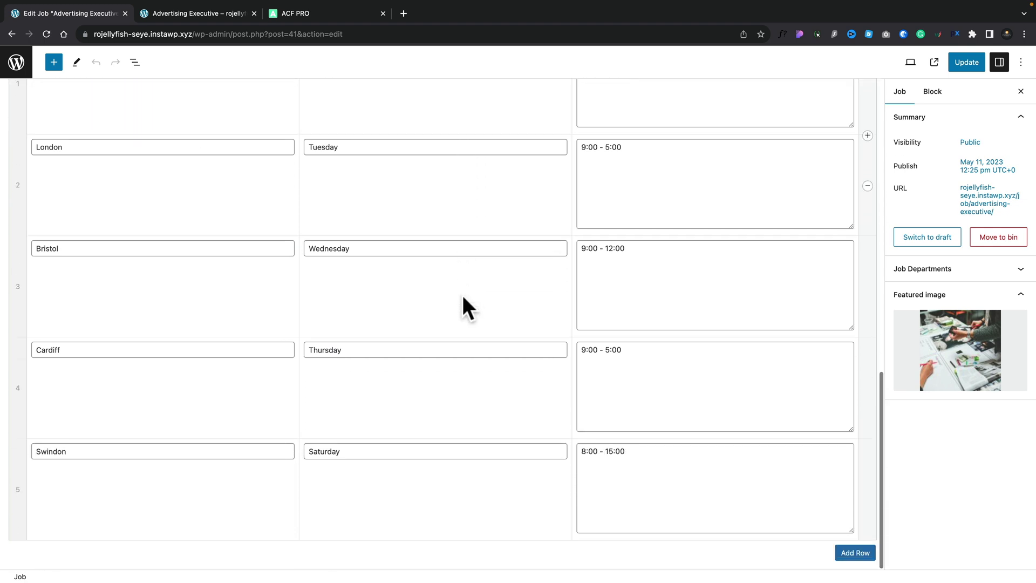
Add a sixth working-hours row: Edinburgh, Sunday, 13:00 - 15:00.
click(855, 552)
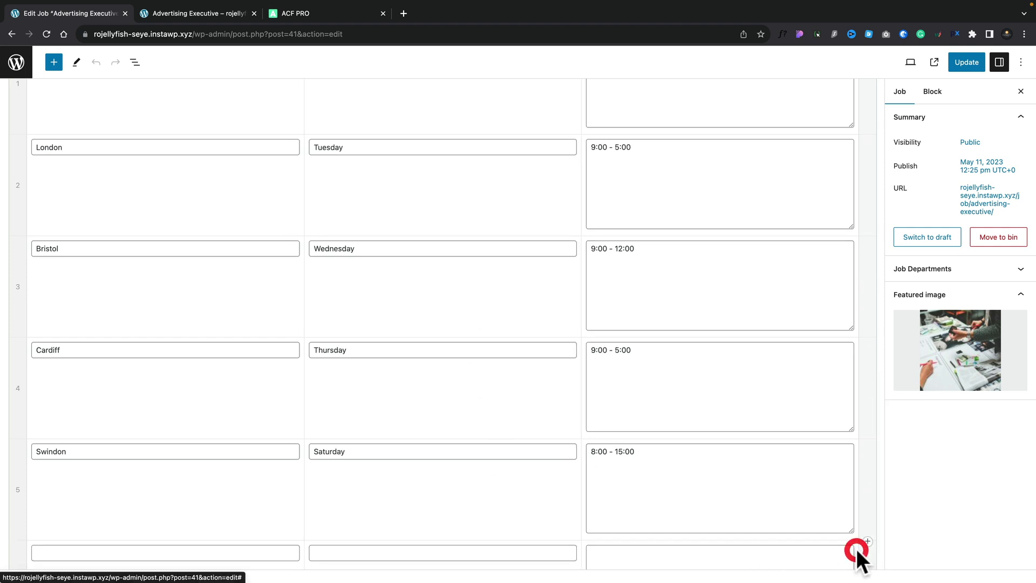
scroll(540, 442, down, 2)
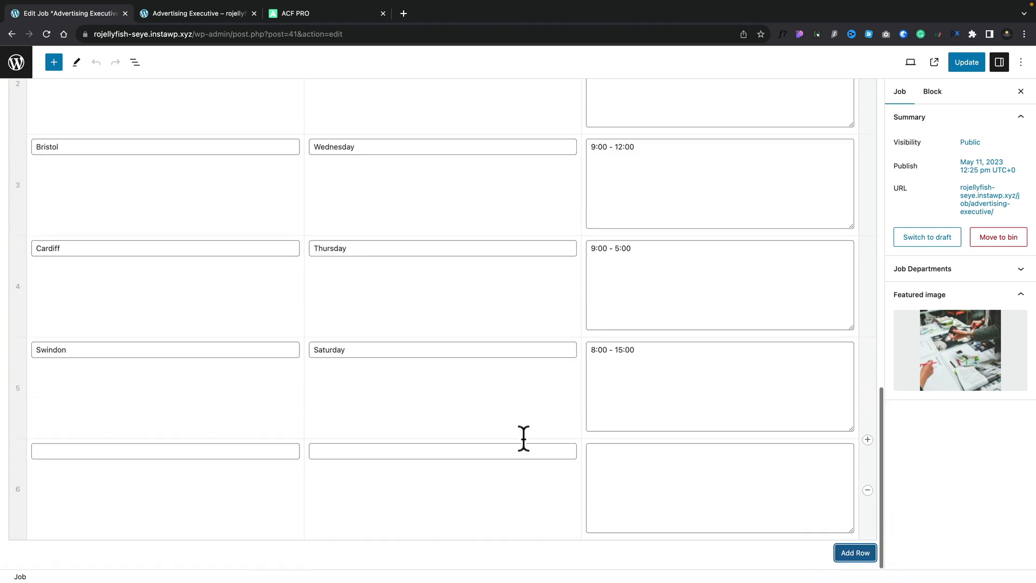
click(92, 448)
text(Edi)
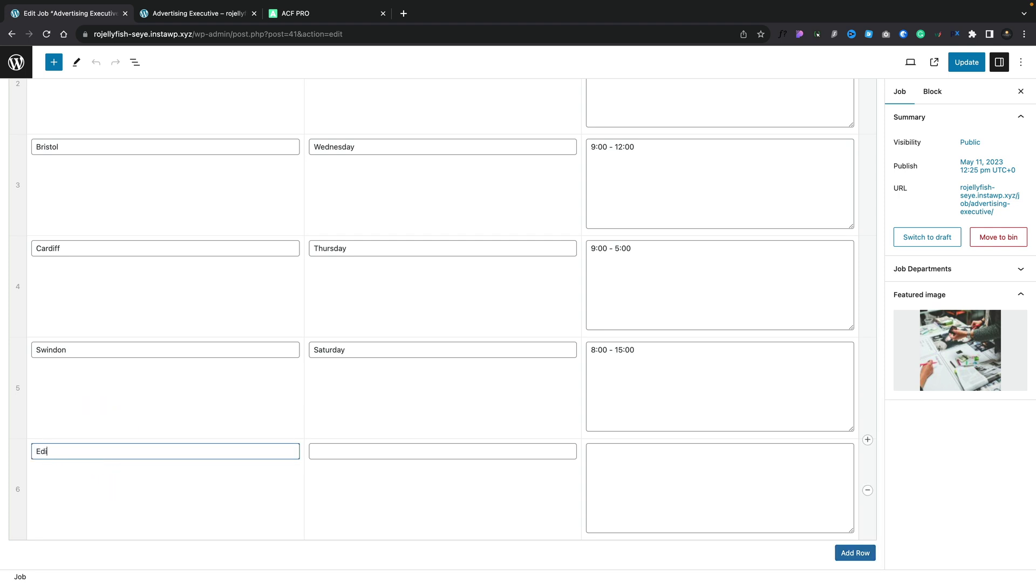
text(nburgh)
click(331, 448)
text(Sun)
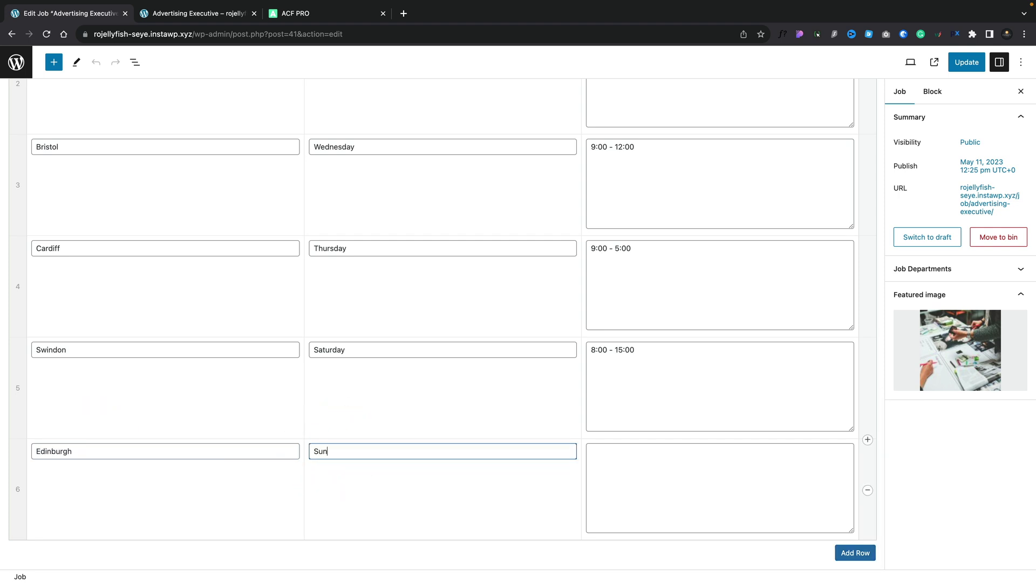
text(day)
click(645, 458)
text(1)
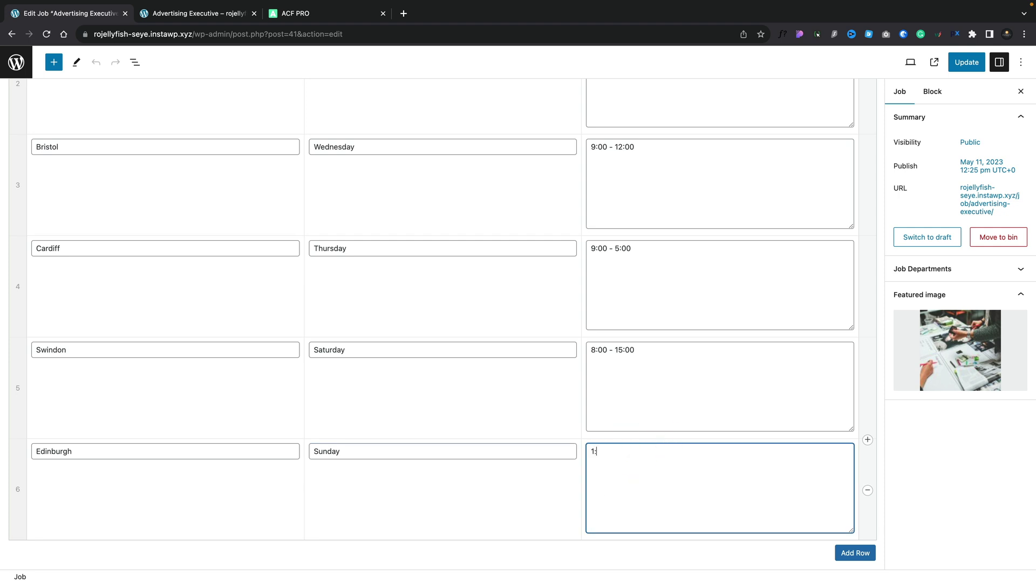
text(3:00 - 15:00)
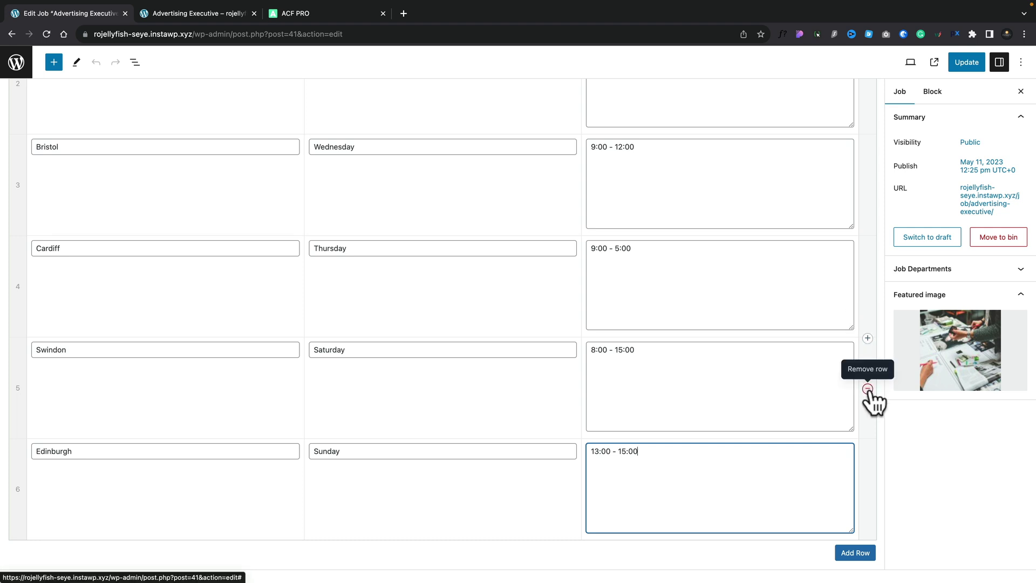
Remove the Swindon working hours row and confirm the removal.
click(867, 388)
click(871, 369)
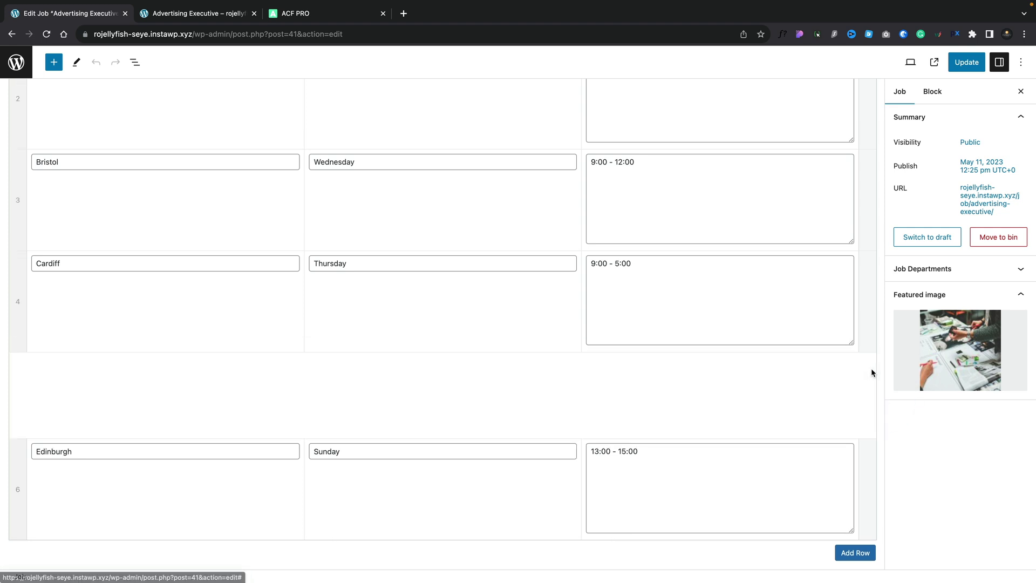
scroll(430, 439, up, 1)
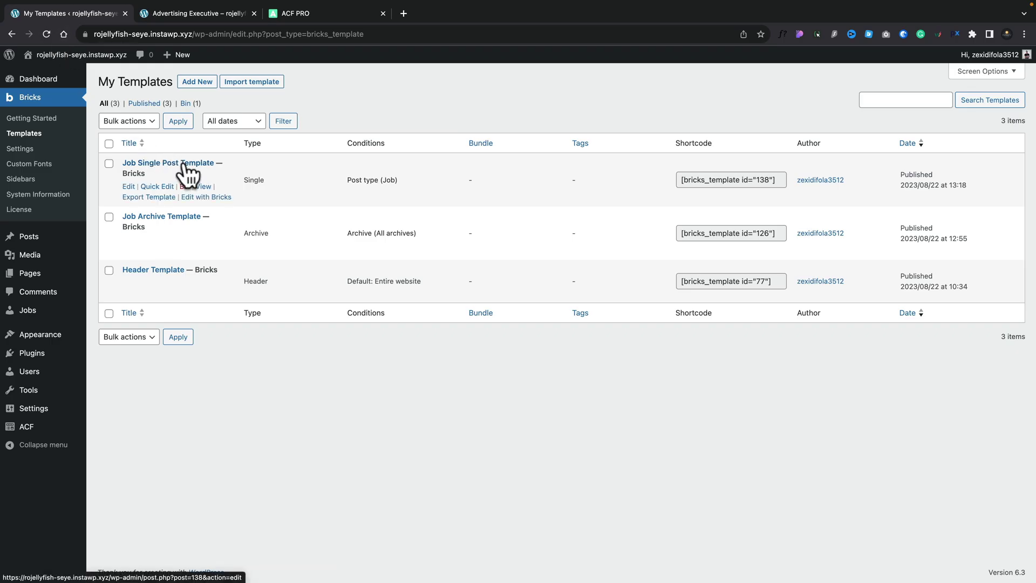
View the live Advertising Executive job page, then edit Job Single Post Template with Bricks.
click(205, 14)
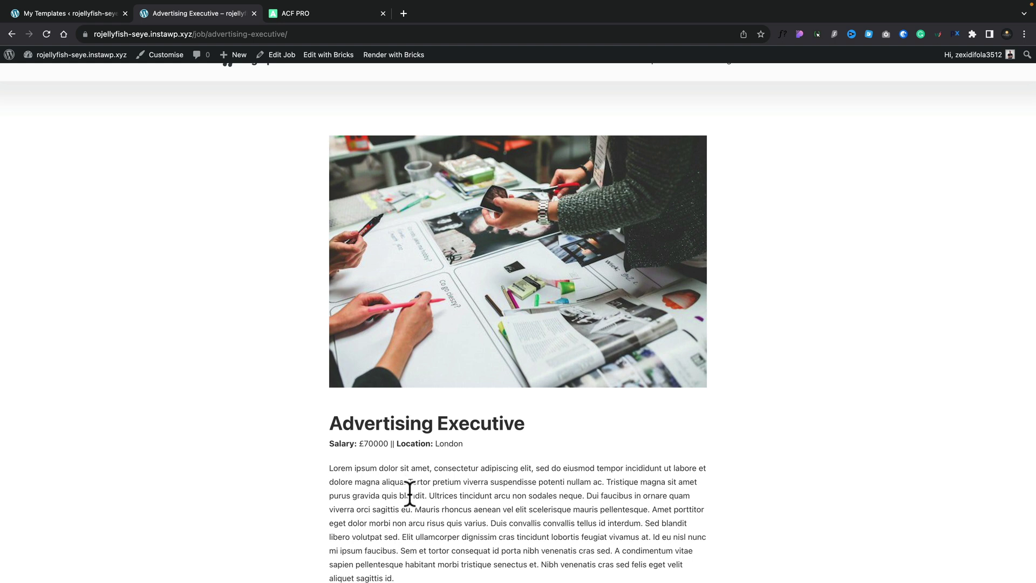
key(ctrl+shift+Tab)
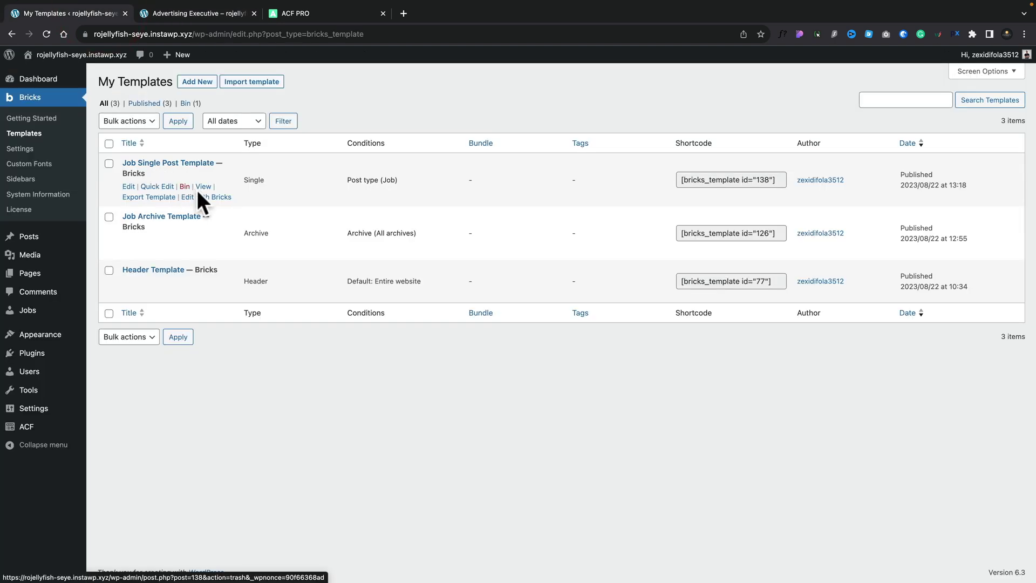
click(201, 207)
scroll(252, 392, down, 5)
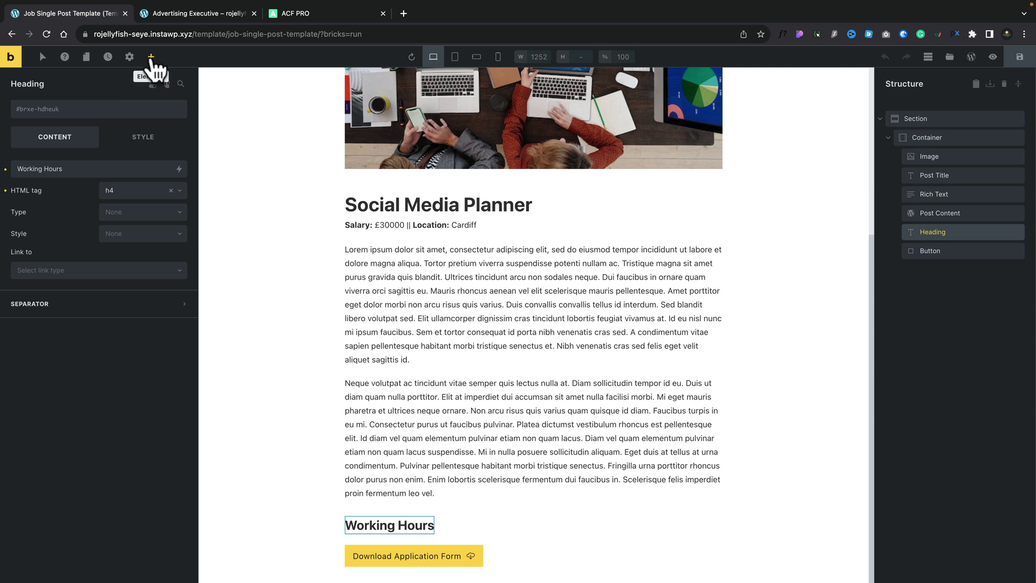
Place a Container between the Working Hours heading and Button, with another Container nested inside.
click(152, 58)
scroll(60, 492, down, 3)
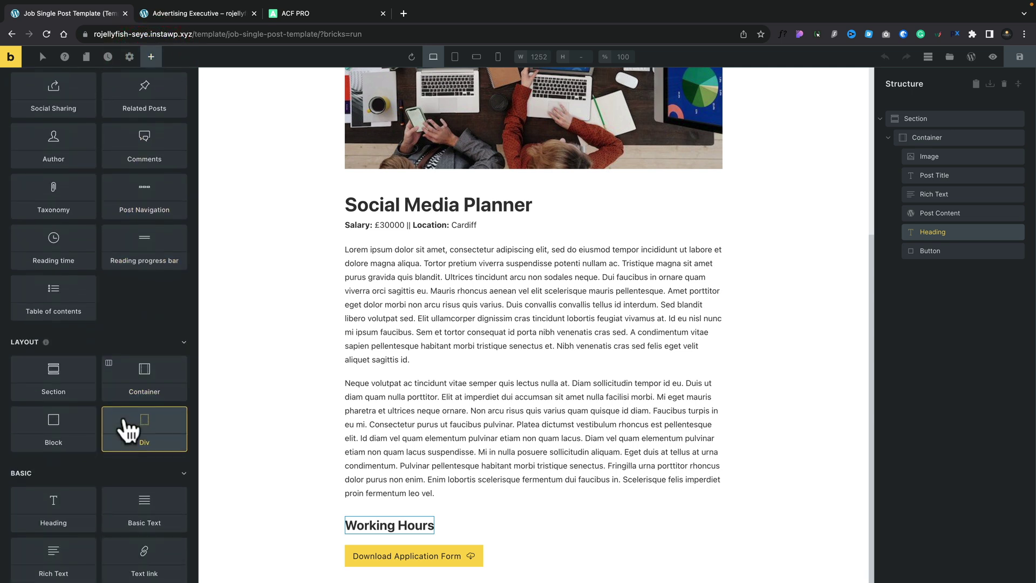
drag(144, 381, 934, 251)
click(935, 250)
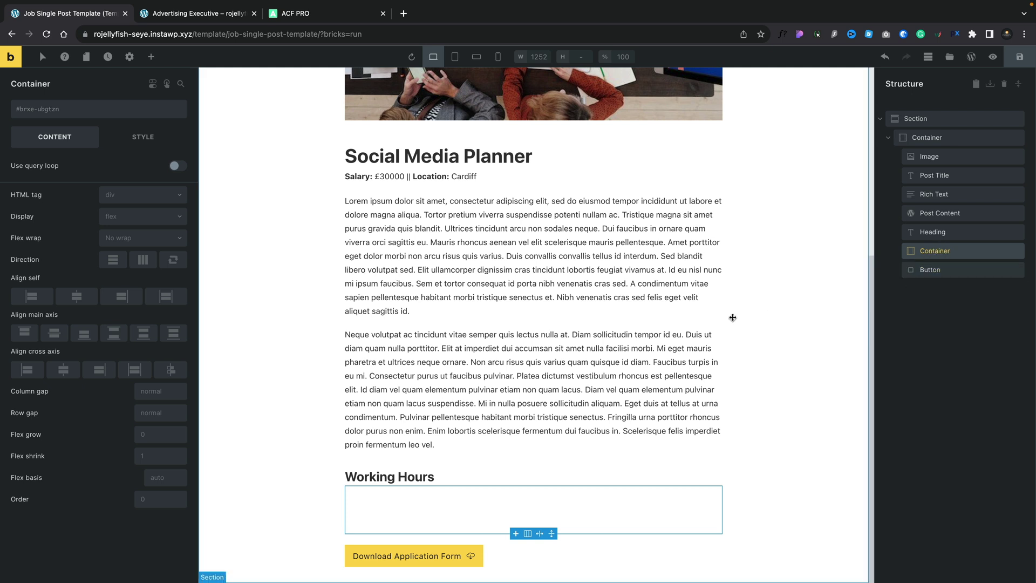
click(151, 56)
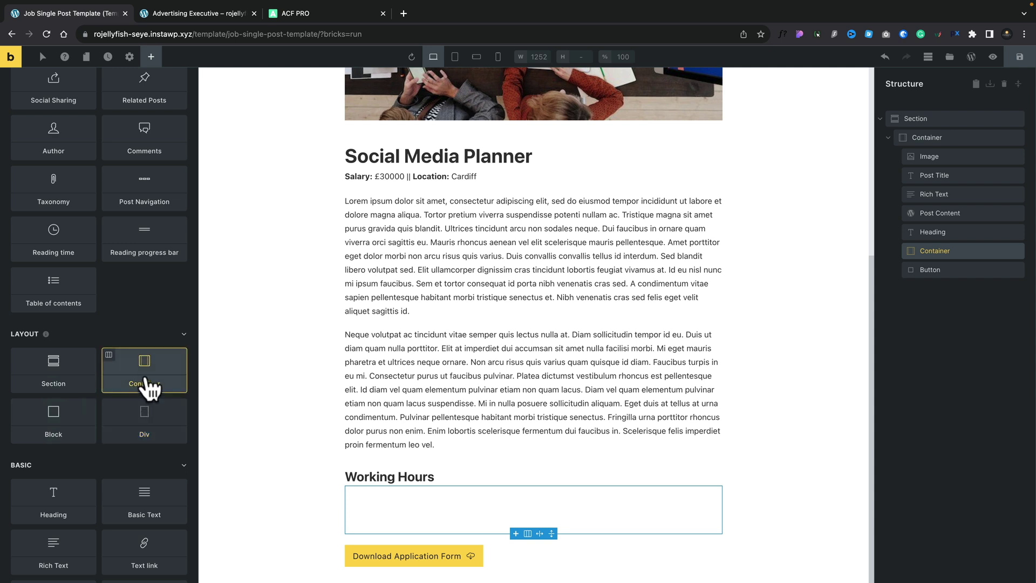
drag(148, 380, 922, 251)
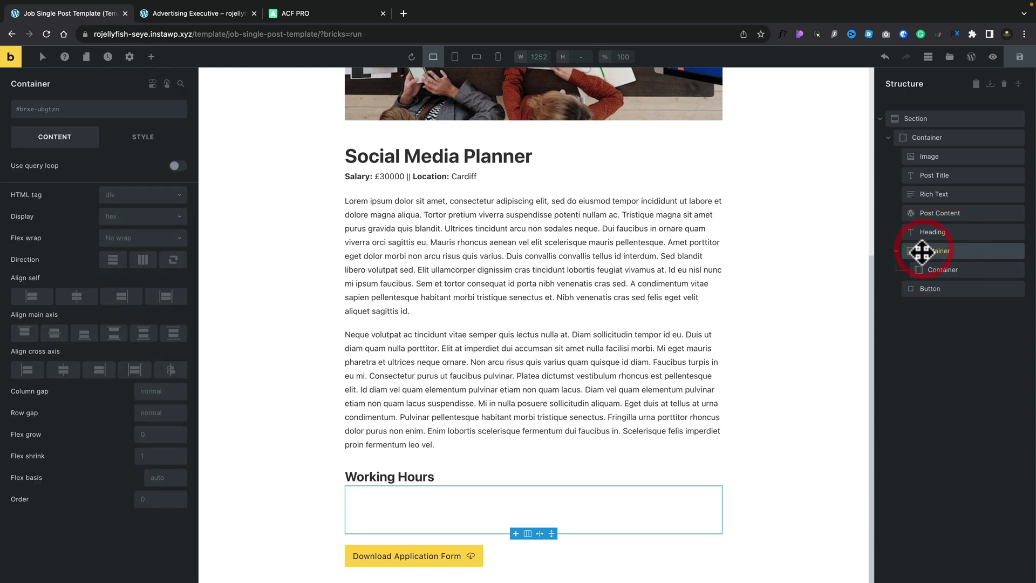
Name the outer container Repeater Container and the nested one Repeater Fields.
text(Repeater)
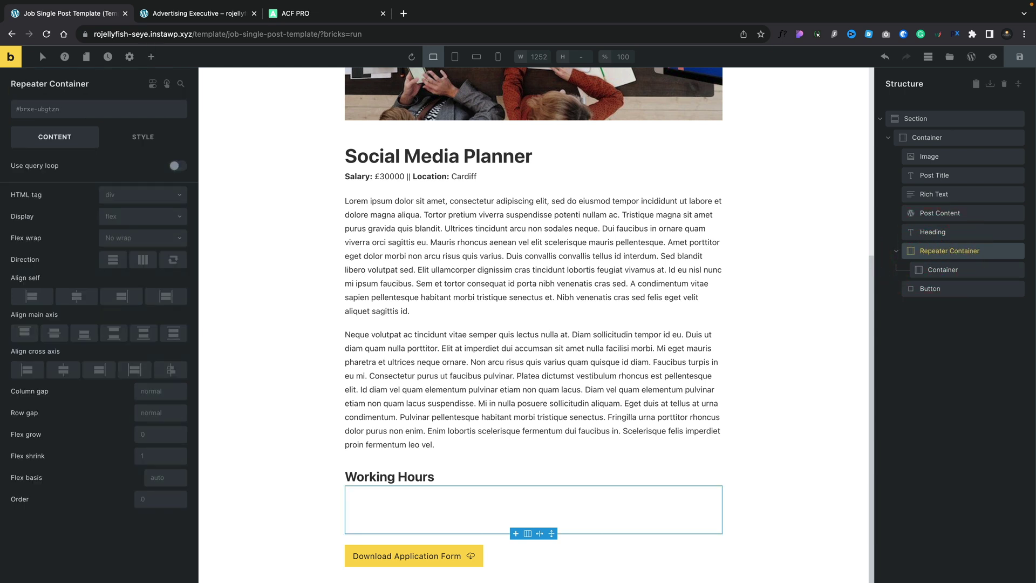
double_click(938, 269)
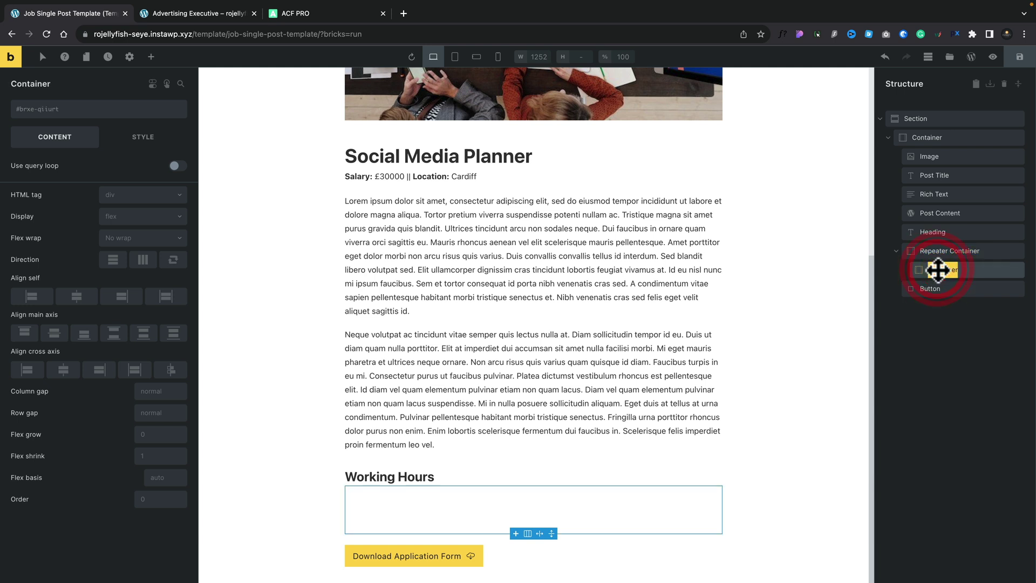
text(Repeater)
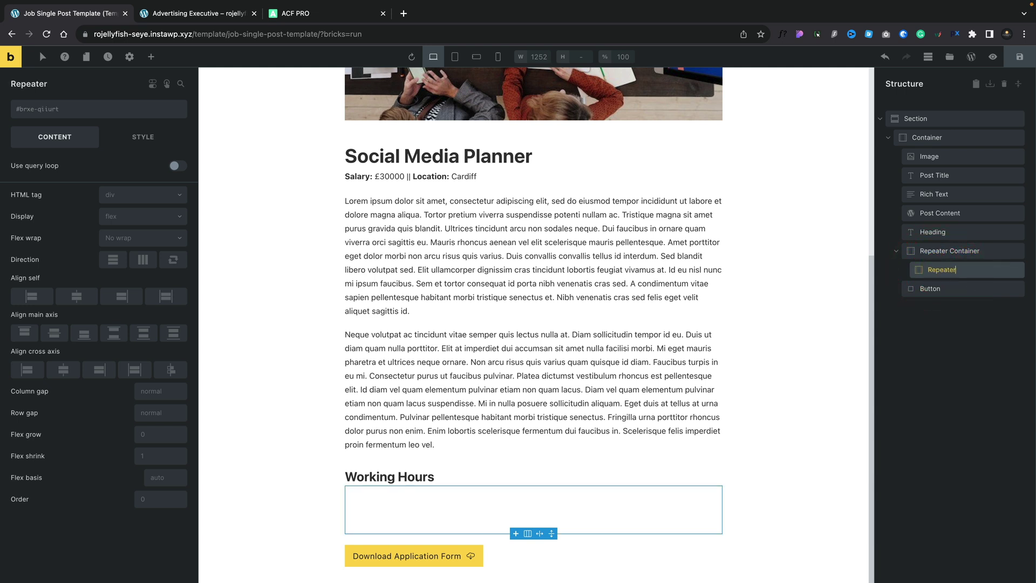
text( Fields)
click(150, 56)
Nest a Block in Repeater Fields and add a Heading reading 'I am a heading' inside it.
scroll(151, 448, down, 5)
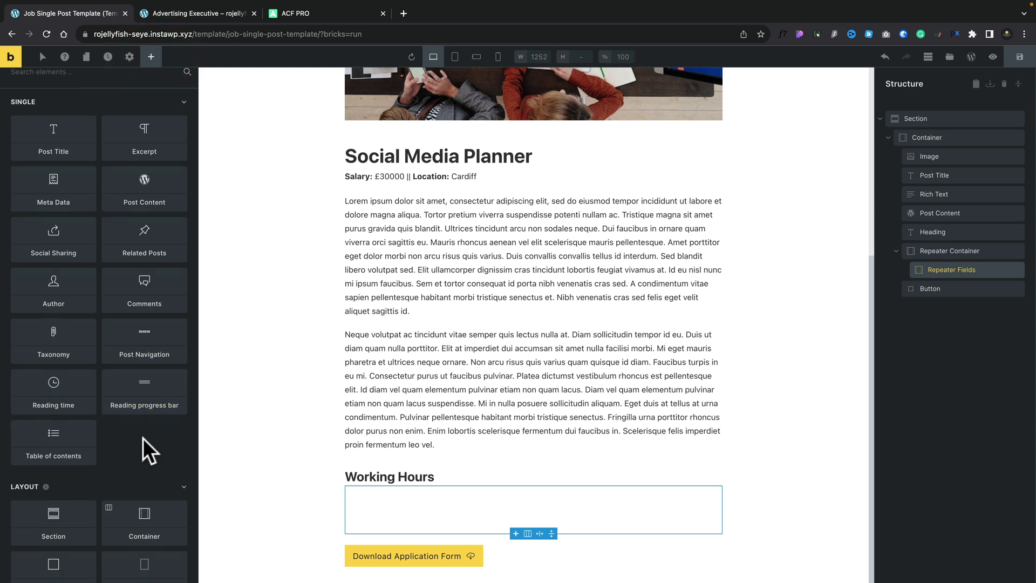
drag(53, 410, 946, 286)
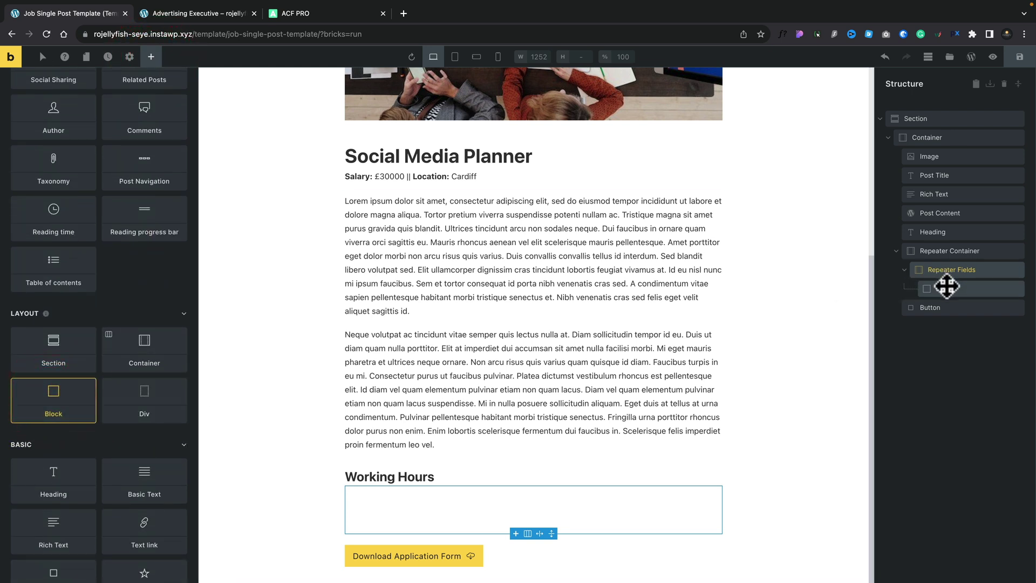
click(947, 286)
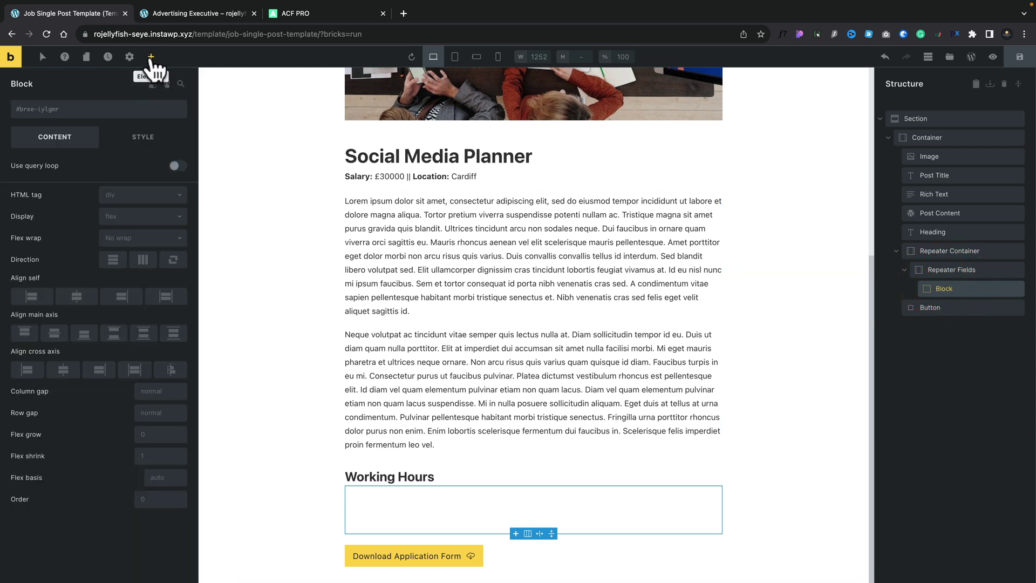
click(151, 57)
scroll(100, 448, down, 6)
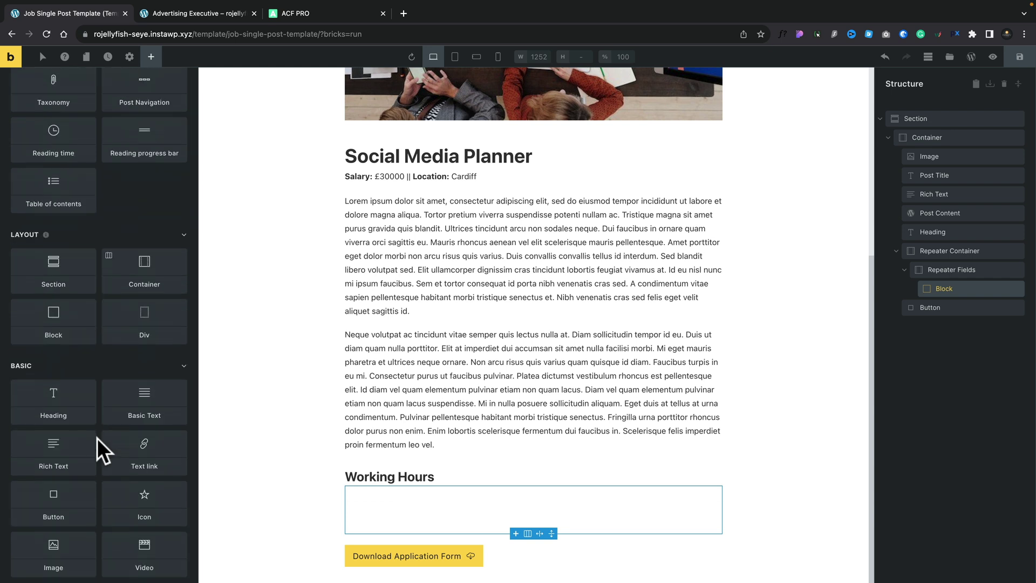
scroll(102, 451, down, 1)
click(54, 350)
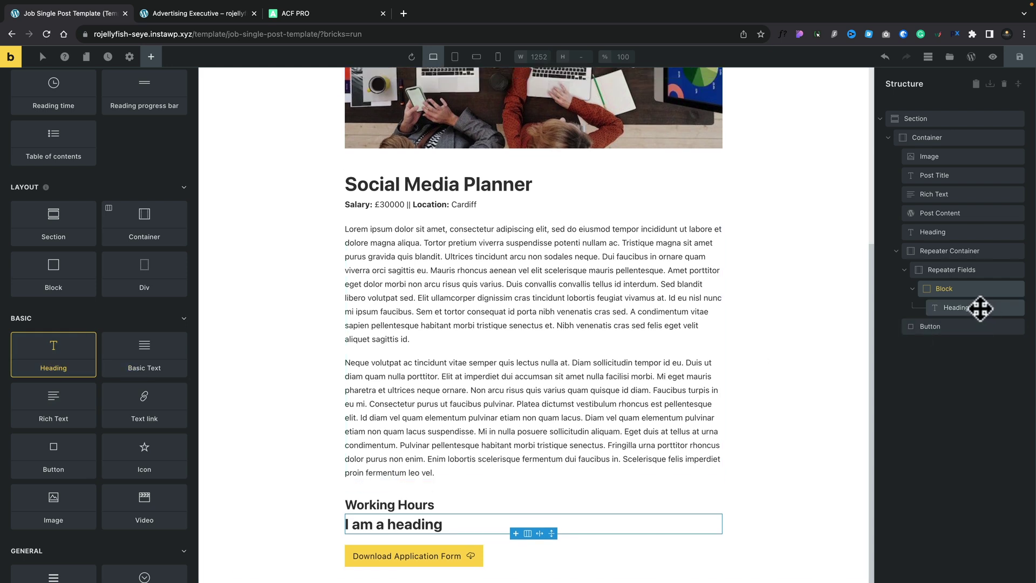
click(980, 308)
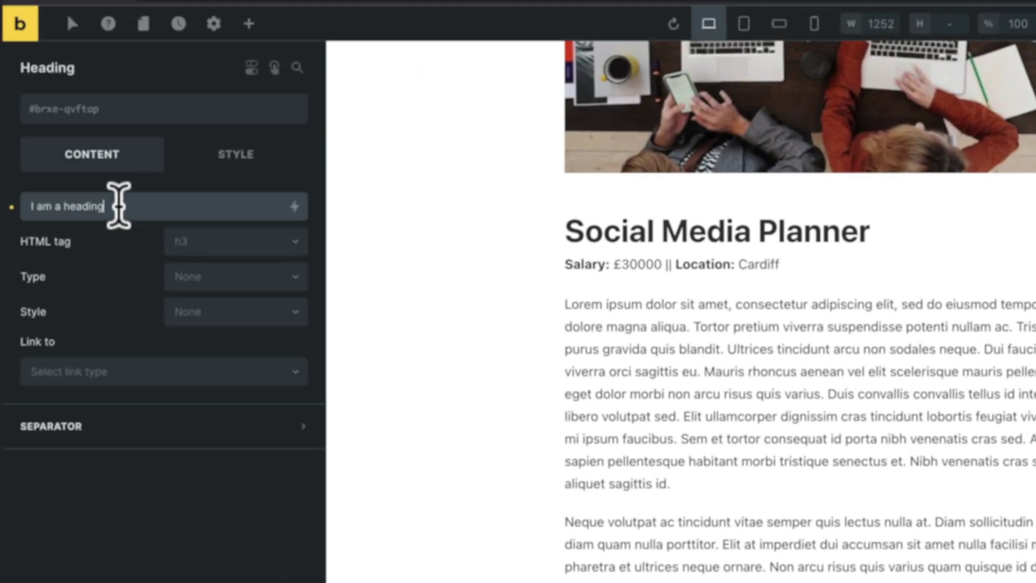
Replace the placeholder text with the Office Location (Working Hours) dynamic tag and set the tag to h6.
drag(64, 169, 30, 168)
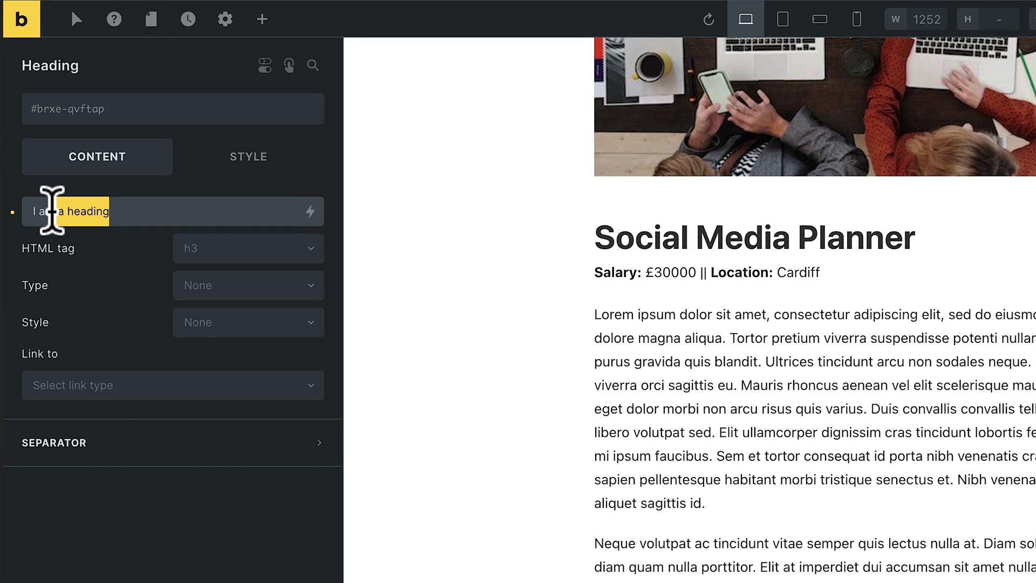
drag(52, 211, 23, 210)
key(BackSpace)
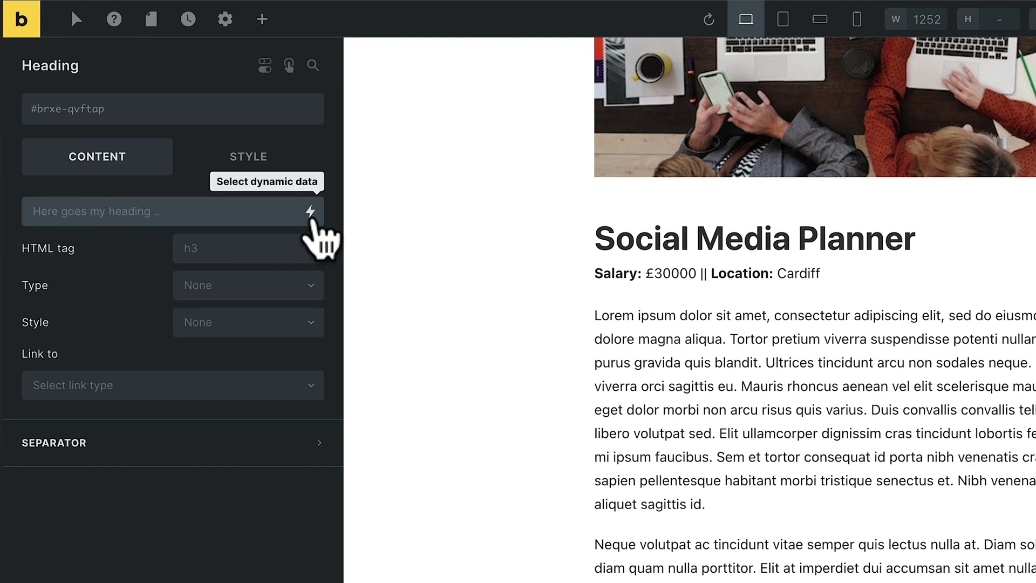
click(310, 212)
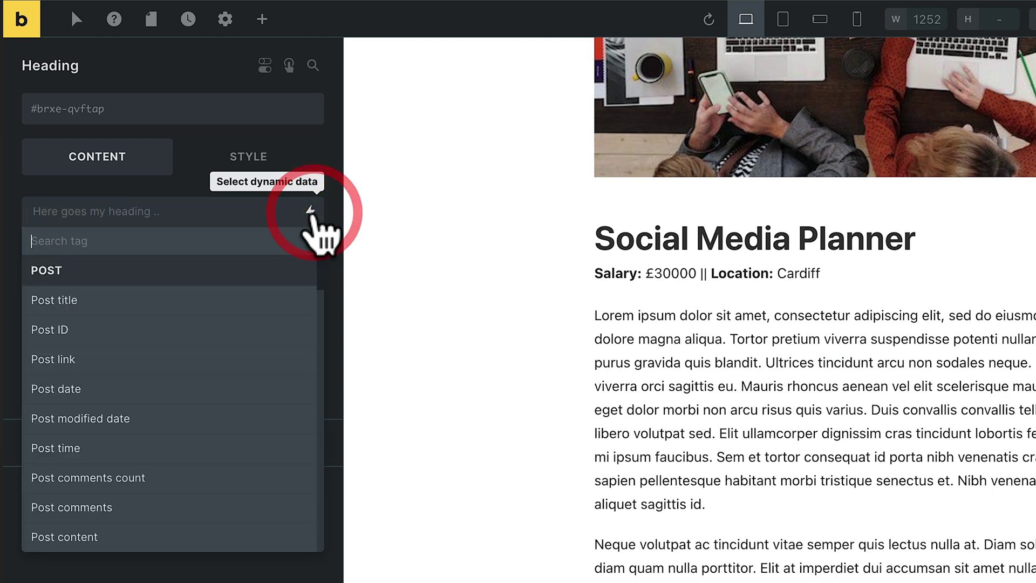
scroll(240, 400, down, 5)
scroll(244, 402, down, 15)
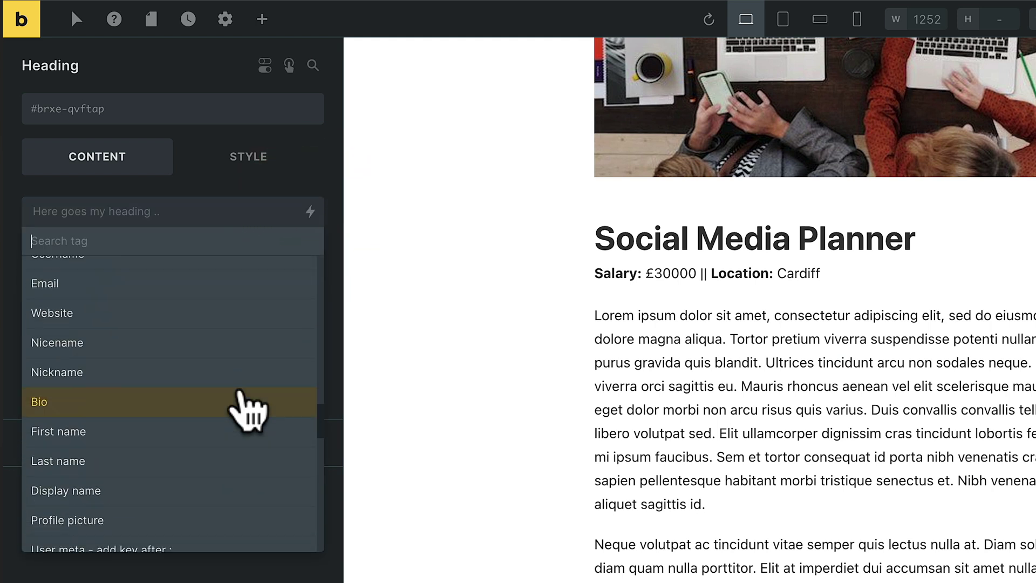
scroll(242, 402, down, 6)
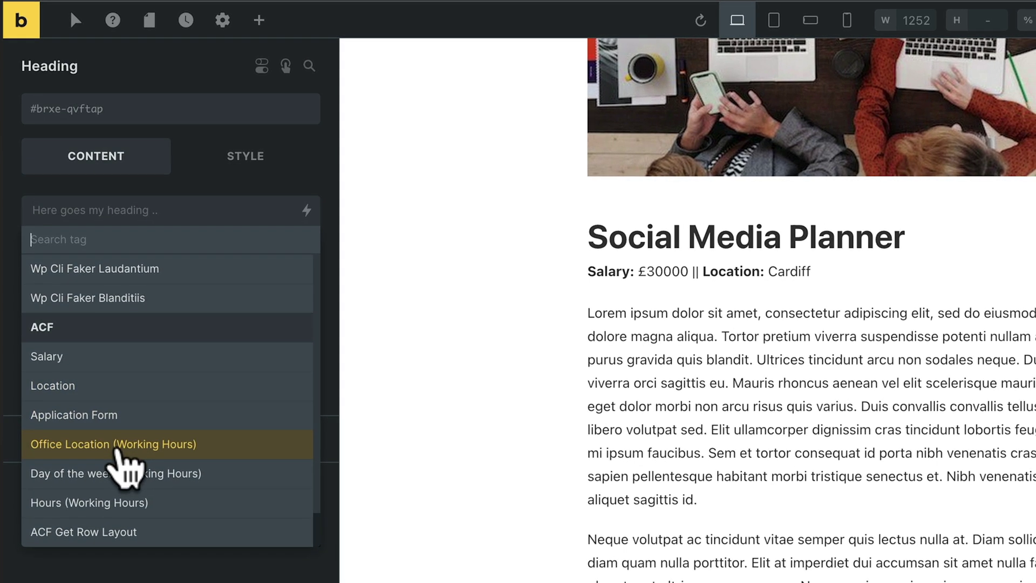
click(119, 449)
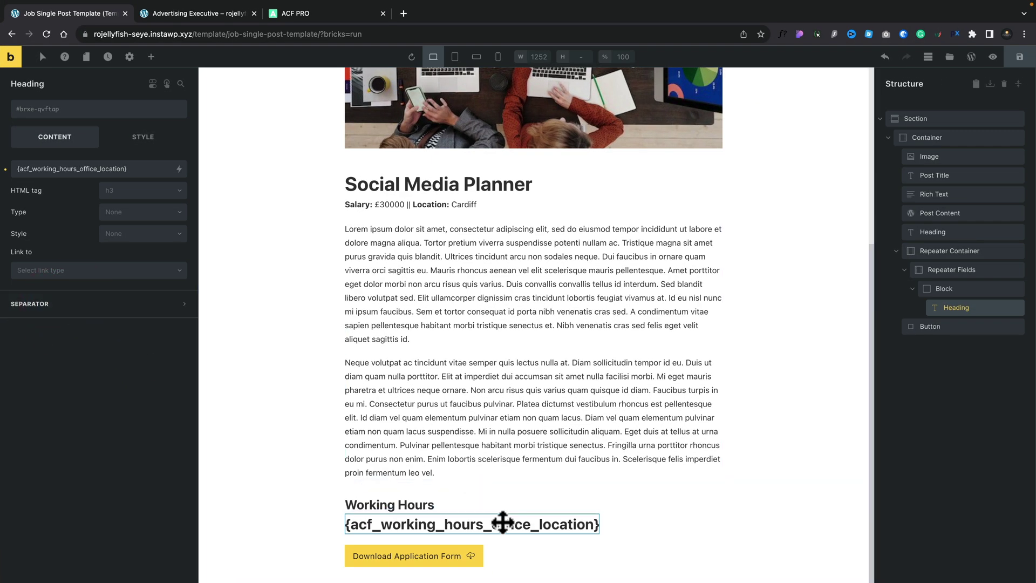
click(178, 190)
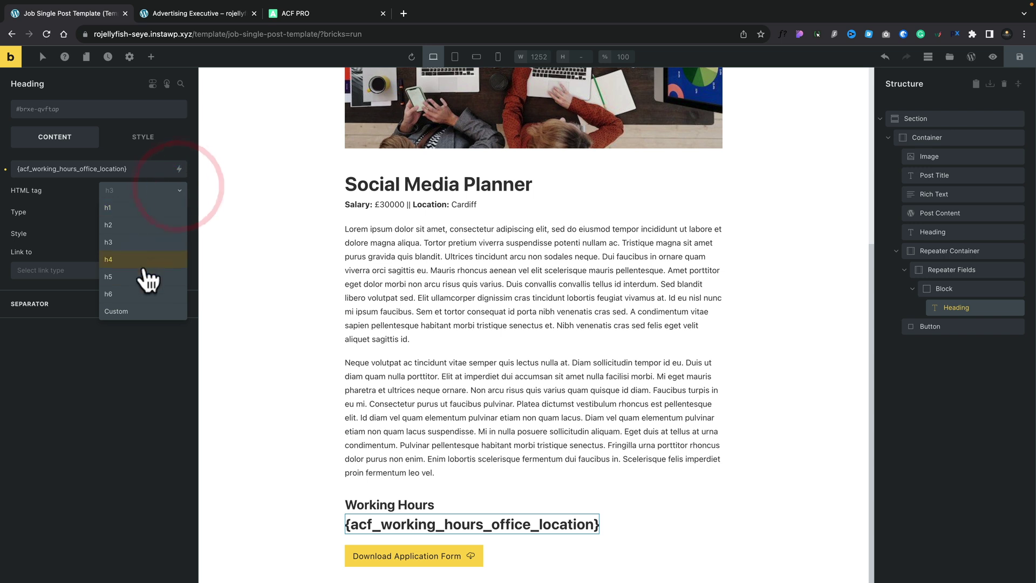
click(130, 294)
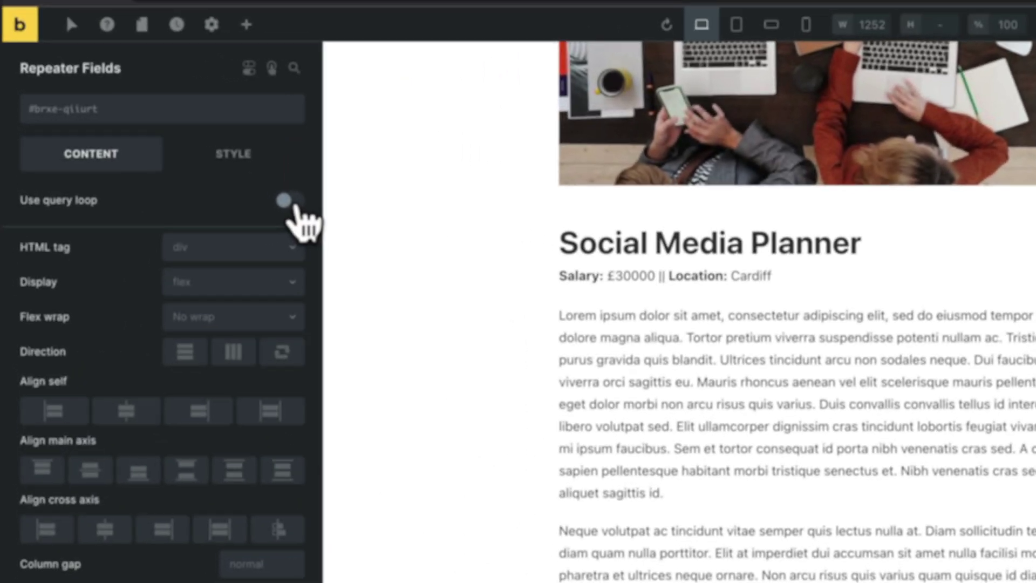
Enable the query loop on Repeater Fields with type ACF Repeater: Working Hours.
click(295, 204)
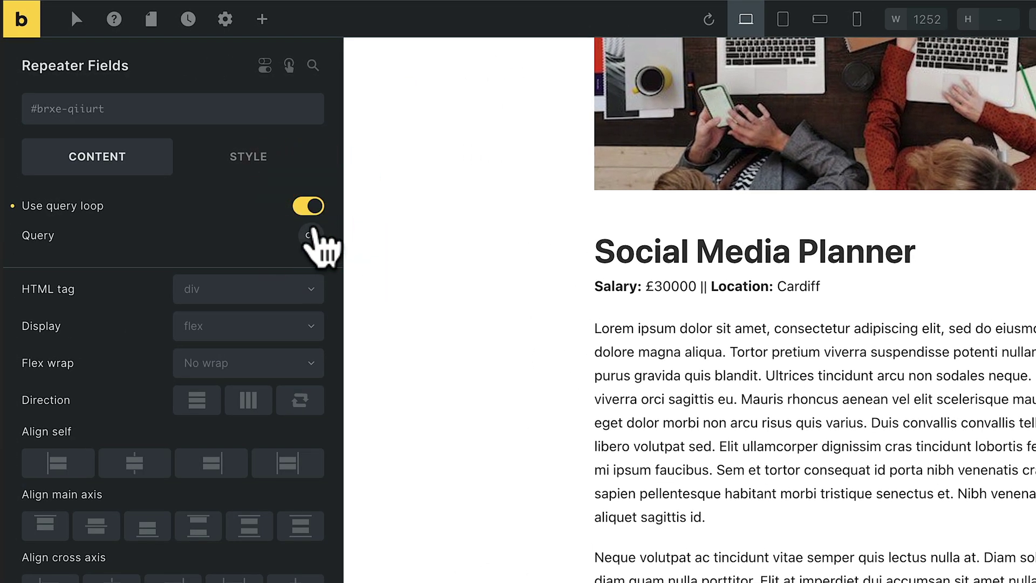
click(311, 236)
click(291, 287)
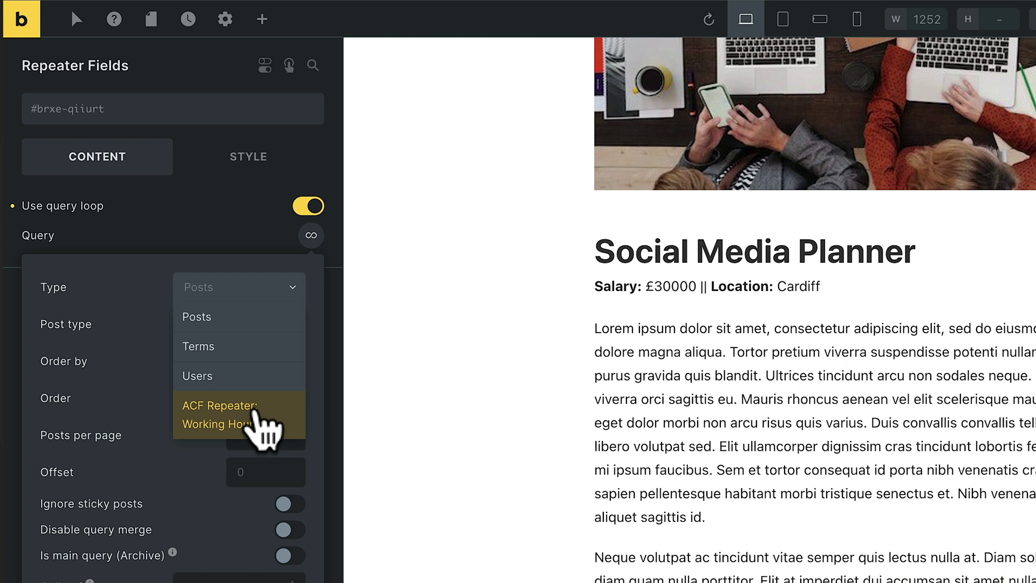
click(257, 426)
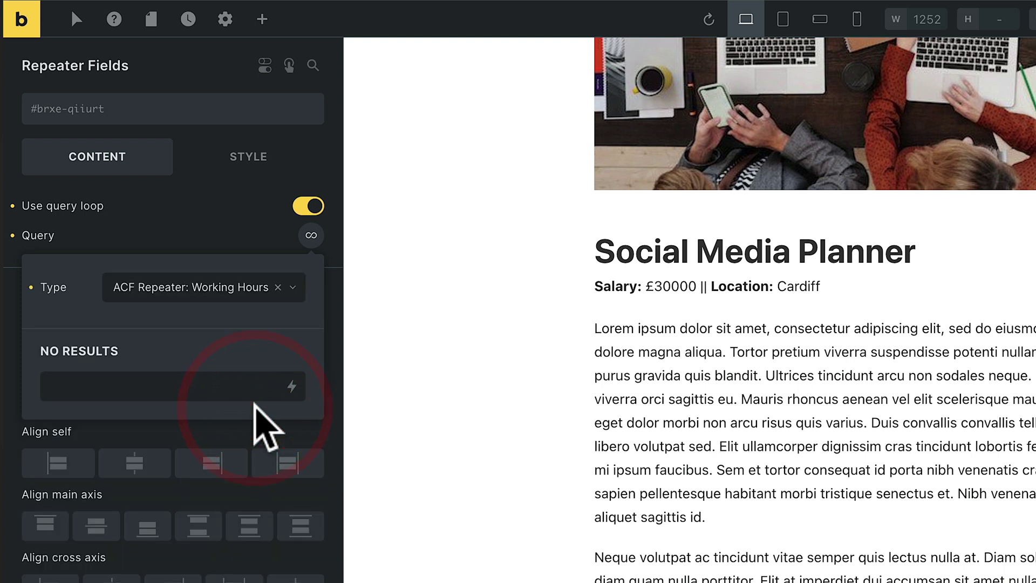
click(180, 385)
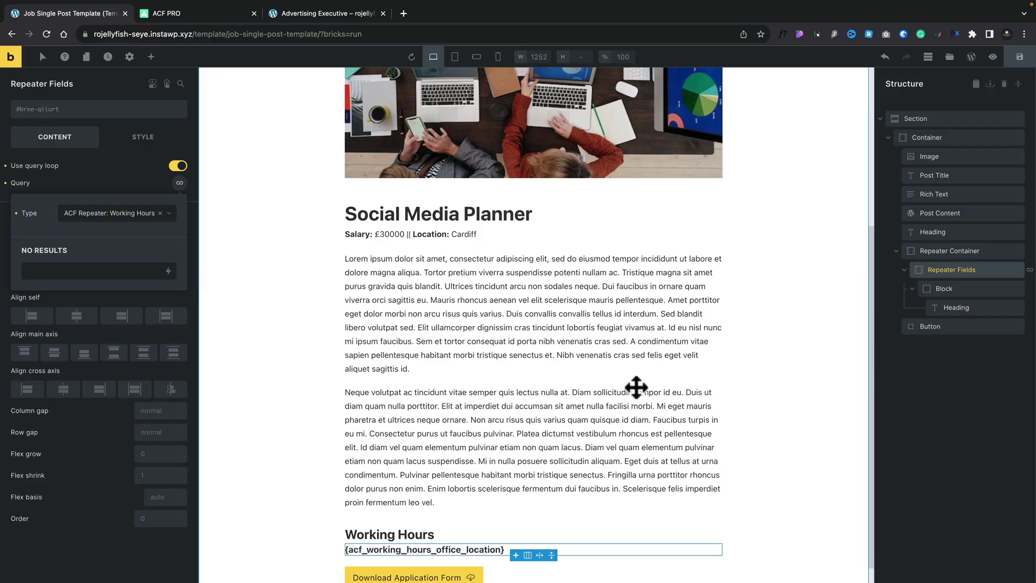
Save the template and reload the Advertising Executive job page to see five looped office locations.
click(1019, 57)
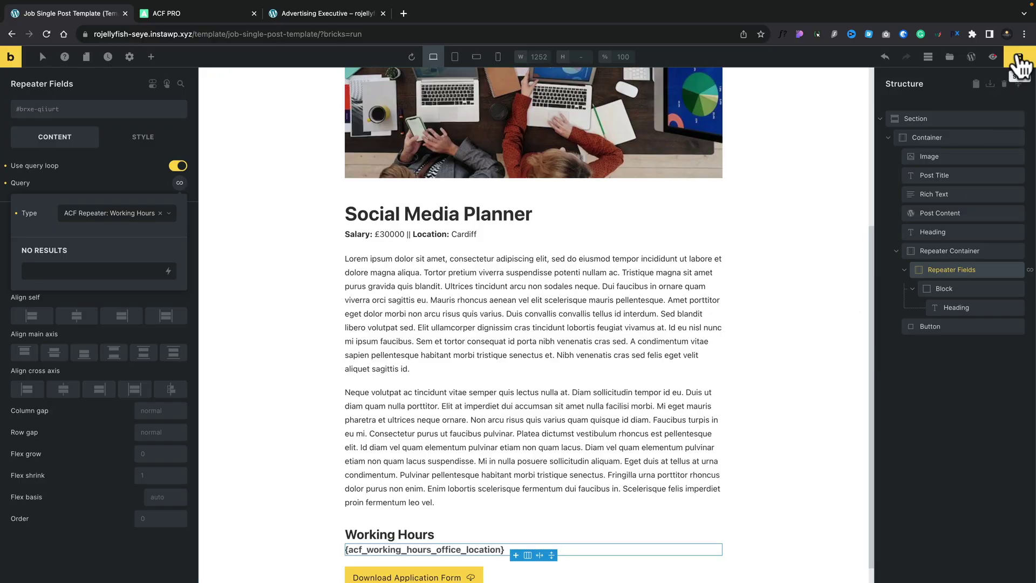
click(329, 13)
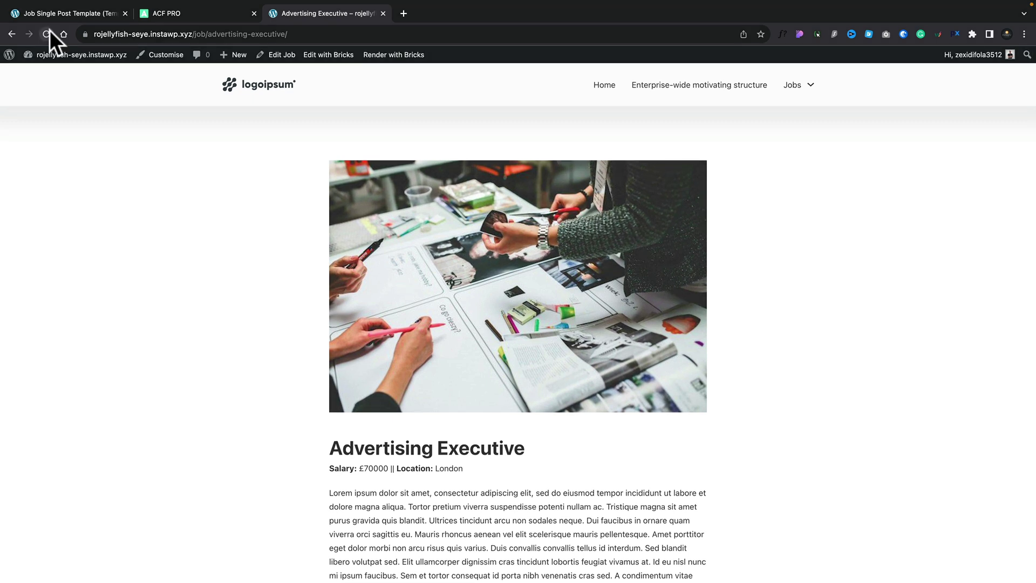
click(49, 32)
scroll(185, 309, down, 4)
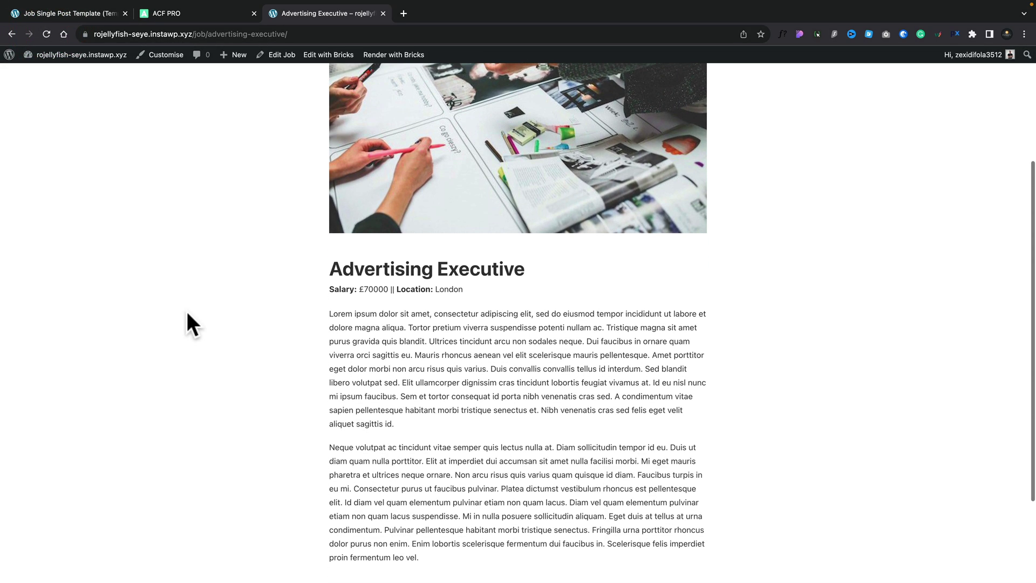
scroll(185, 309, down, 3)
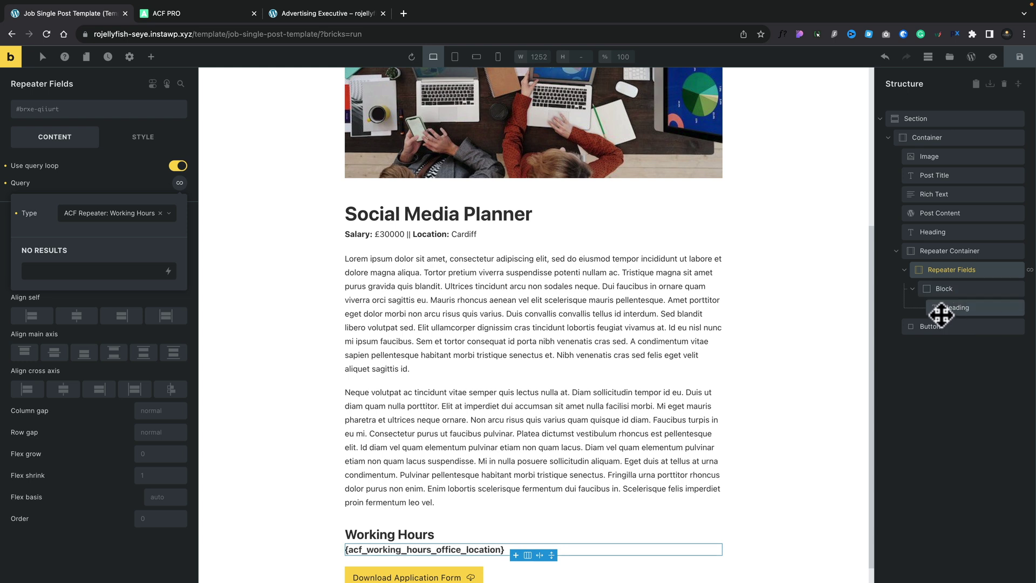
Add a new Block under the location heading and place a Heading inside it.
click(941, 312)
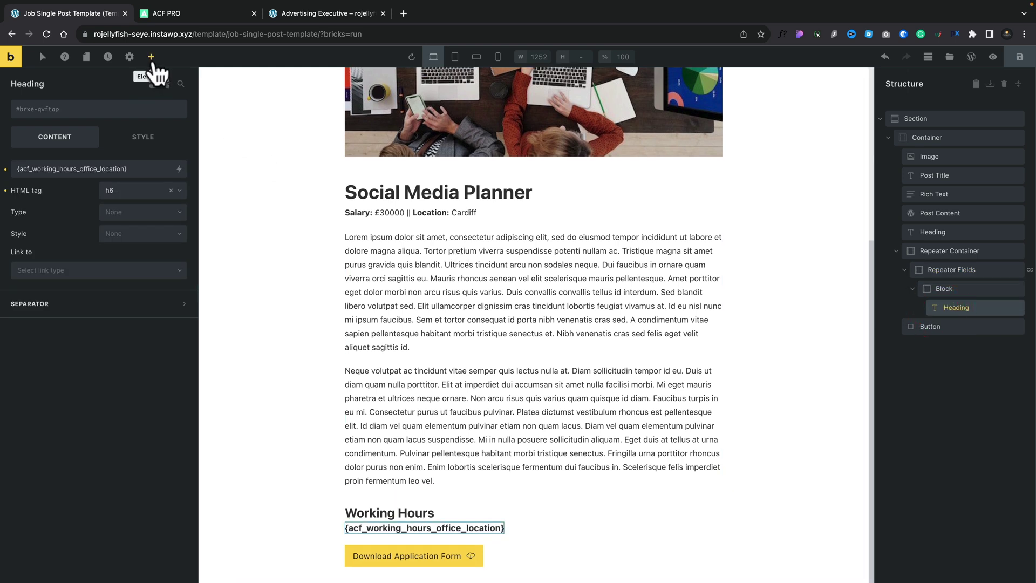
click(152, 58)
scroll(125, 383, down, 3)
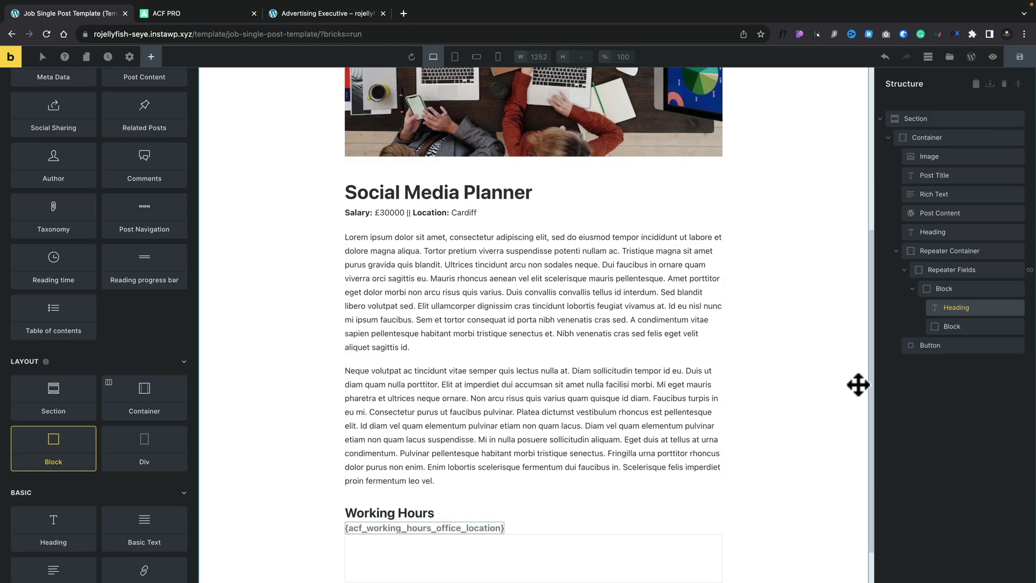
drag(855, 384, 960, 332)
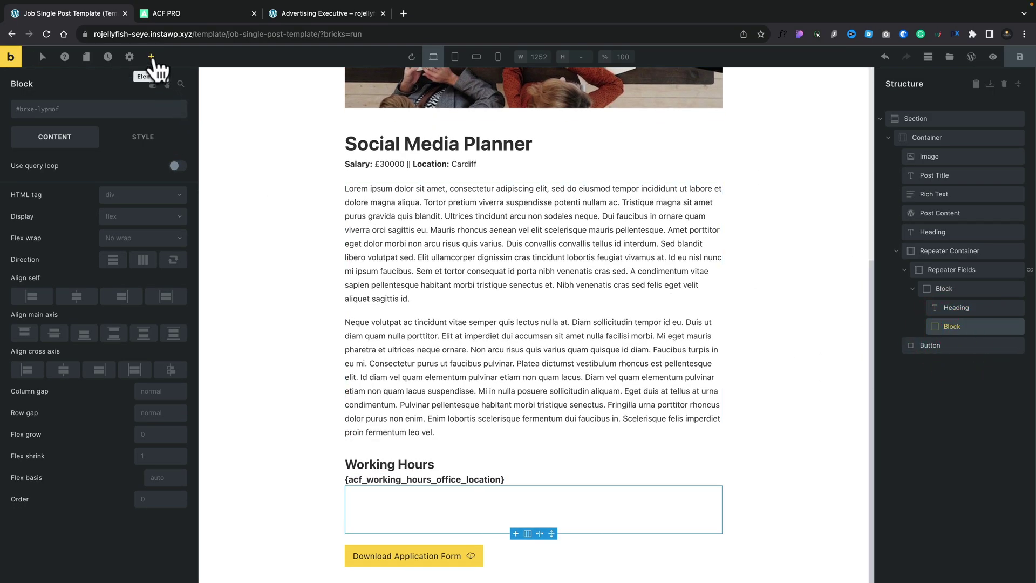
click(152, 57)
scroll(132, 439, down, 4)
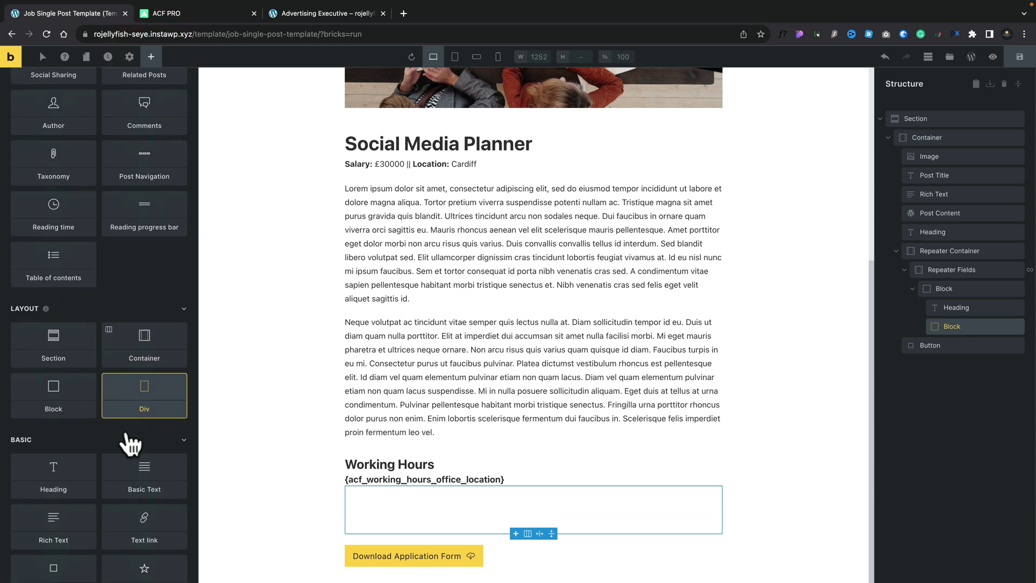
click(53, 469)
Replace the heading's placeholder text with the dynamic field Day of the week (Working Hours).
click(964, 345)
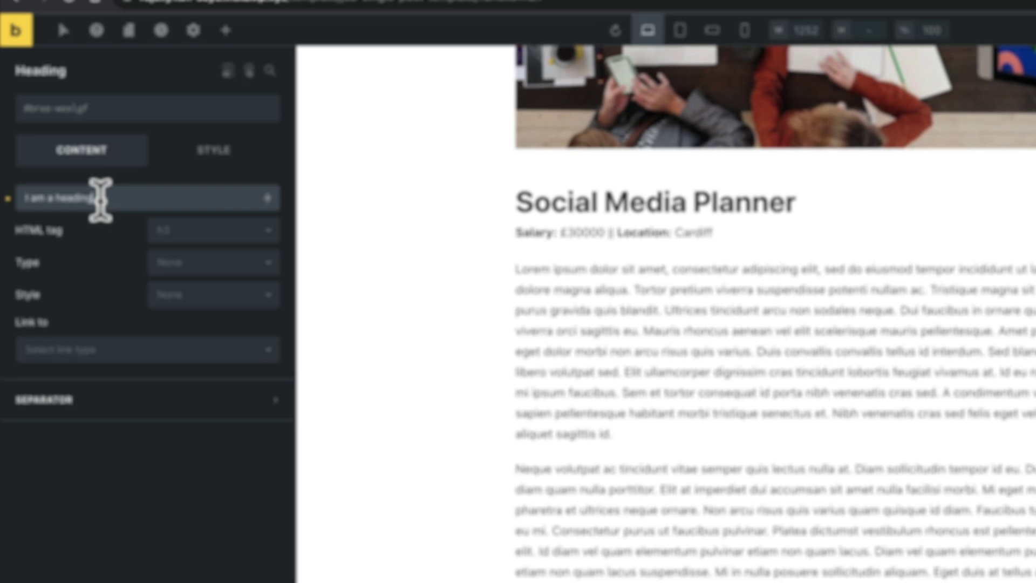
drag(64, 168, 12, 169)
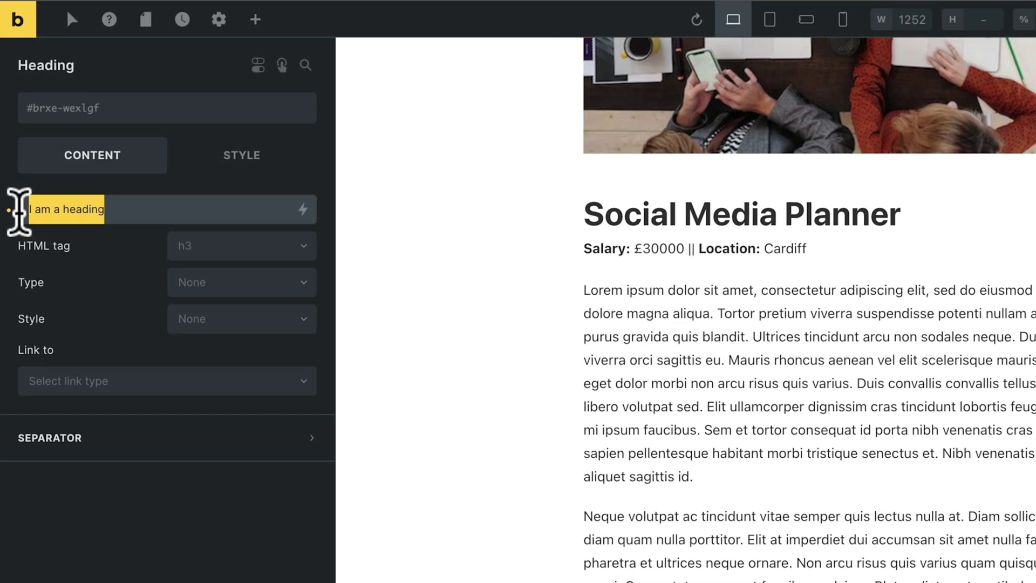
key(BackSpace)
click(306, 210)
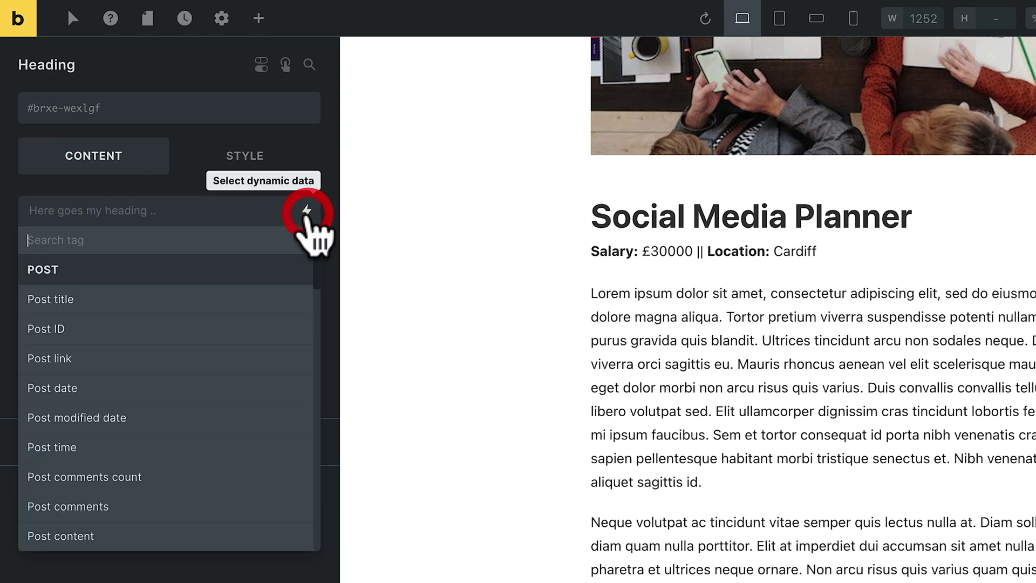
scroll(242, 483, down, 5)
scroll(238, 475, down, 15)
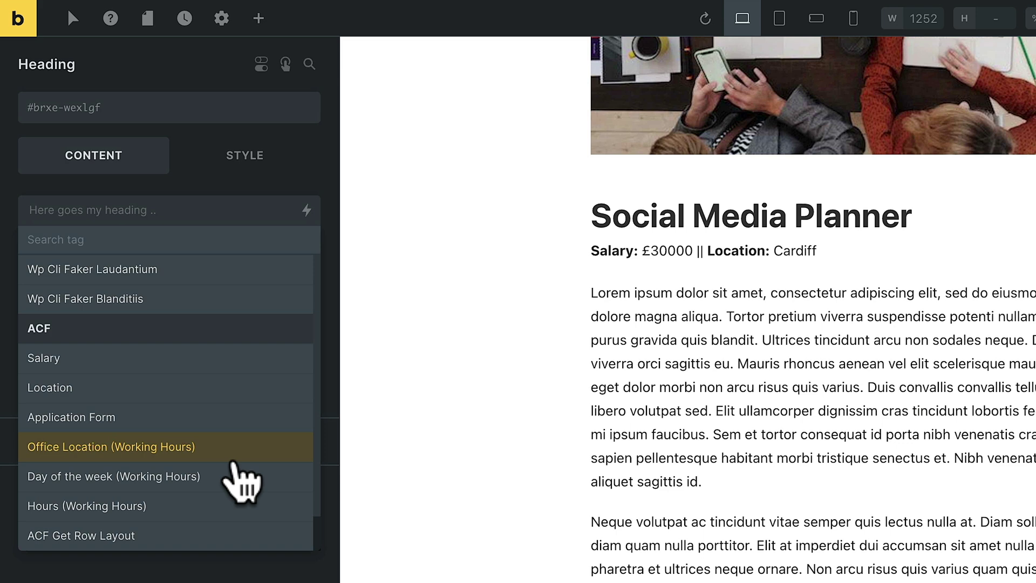
click(111, 477)
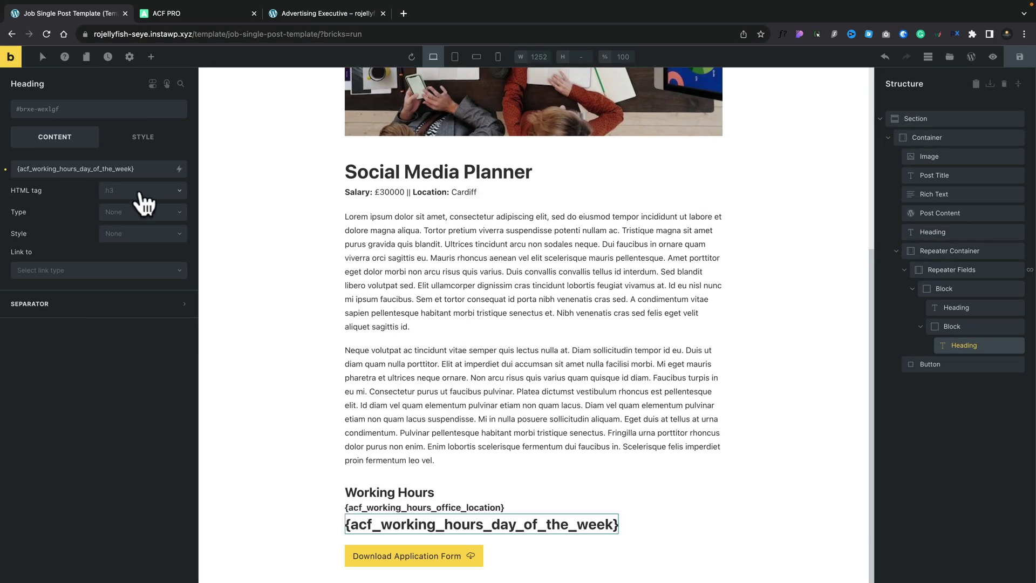
Give the heading a Custom HTML tag and font weight 500, then save the template.
click(233, 241)
click(132, 311)
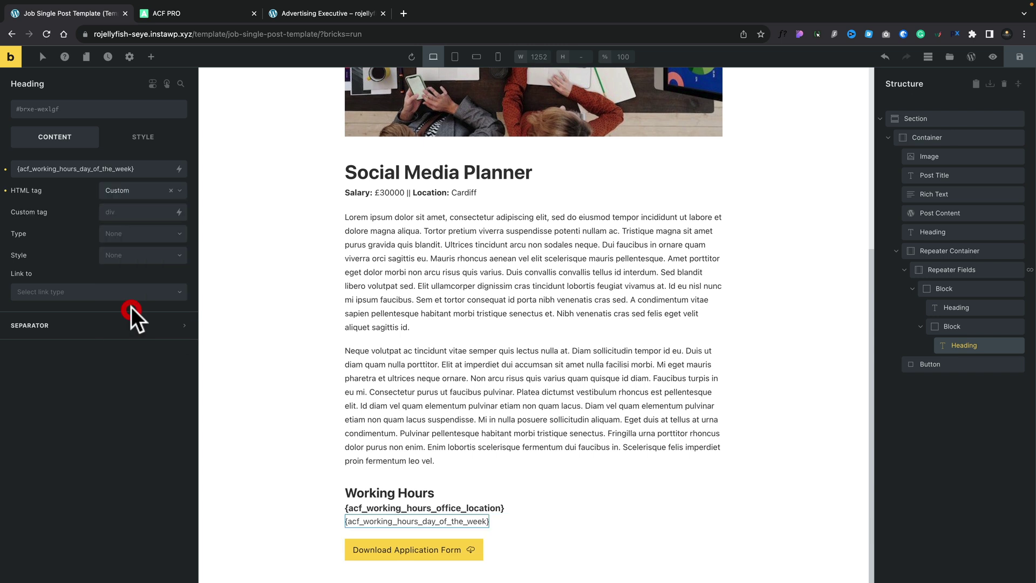
click(128, 212)
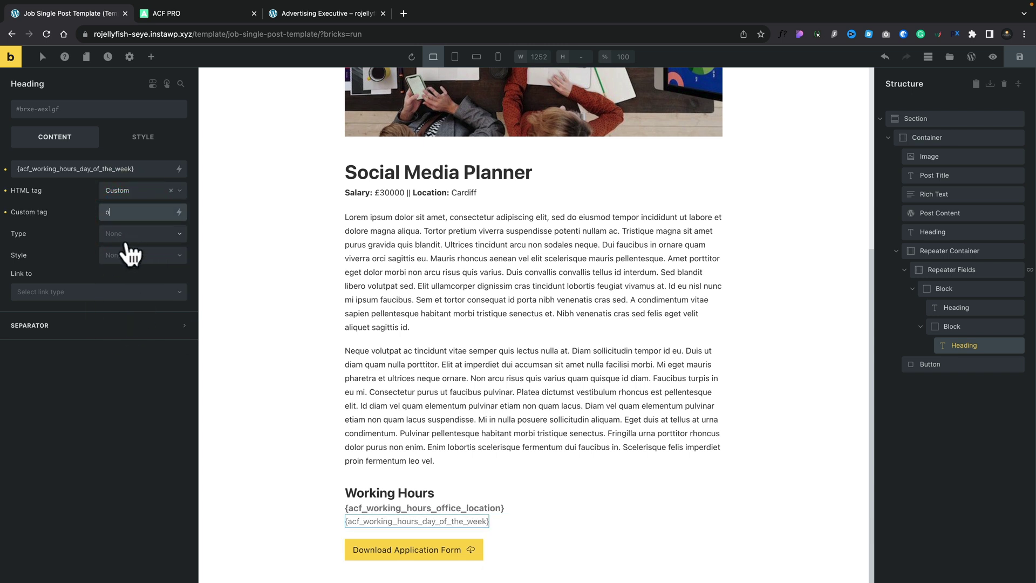
click(151, 138)
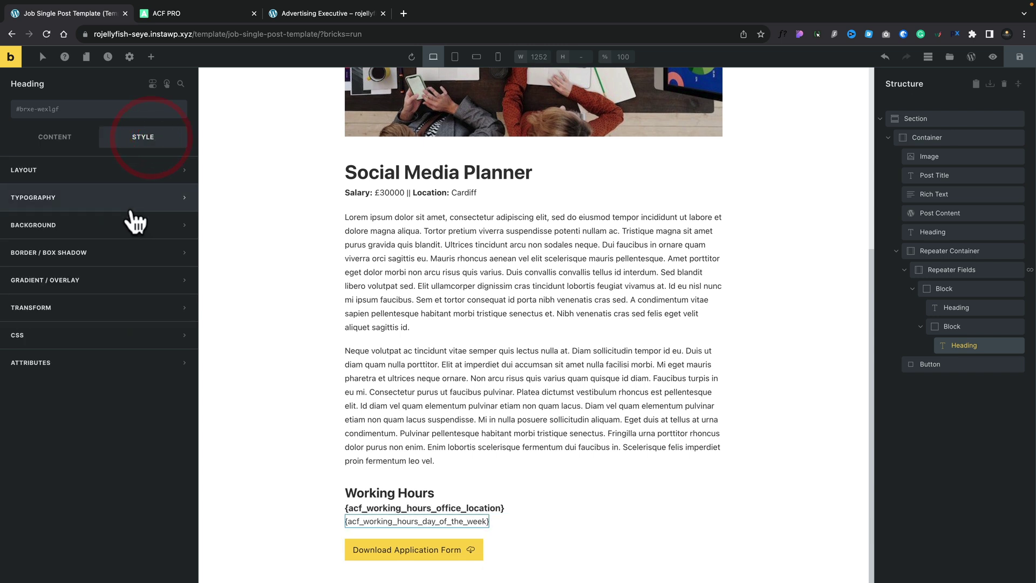
click(101, 204)
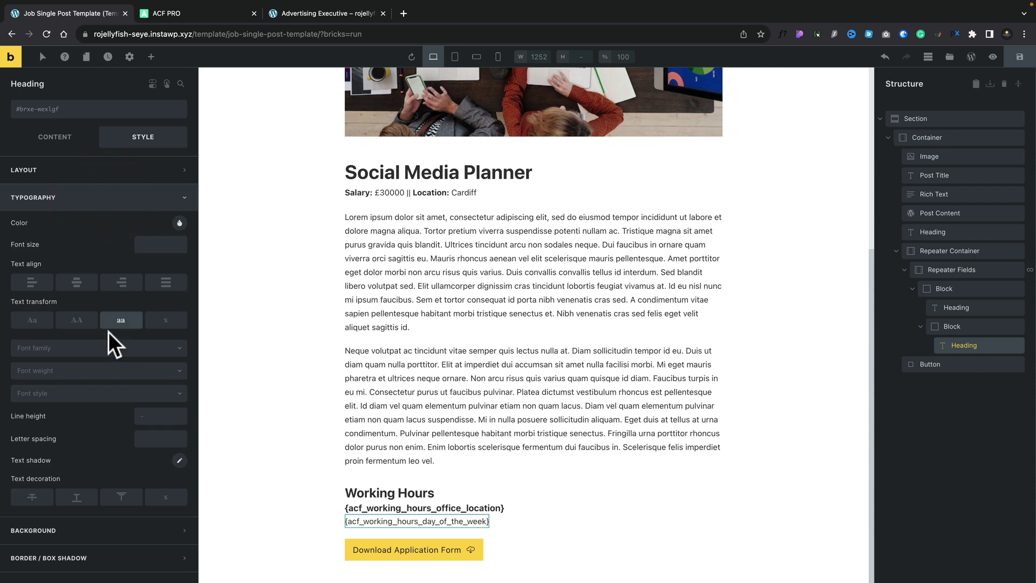
click(90, 372)
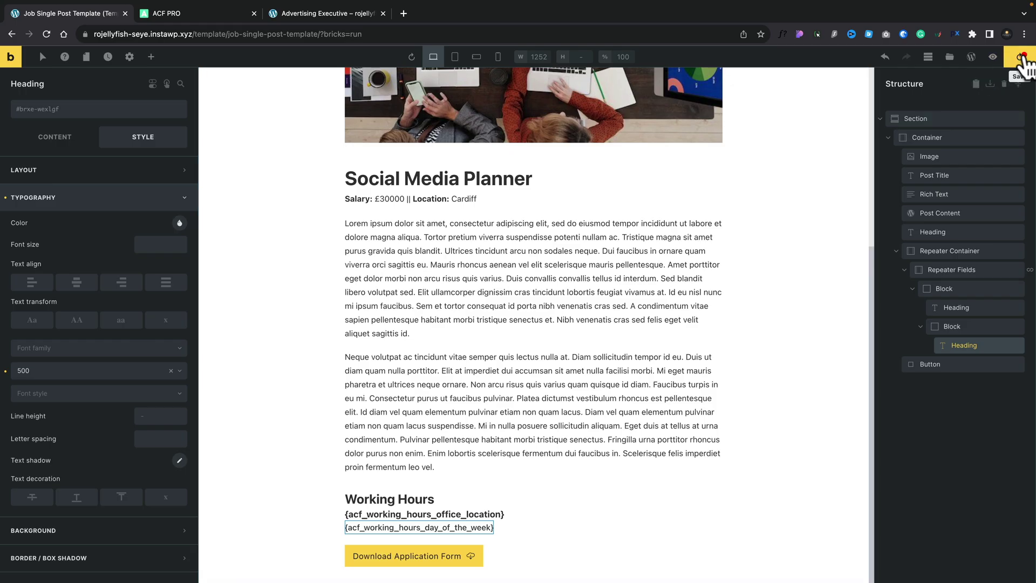
click(1021, 57)
Reload the Advertising Executive job page to see the weekday beneath each office location.
click(320, 12)
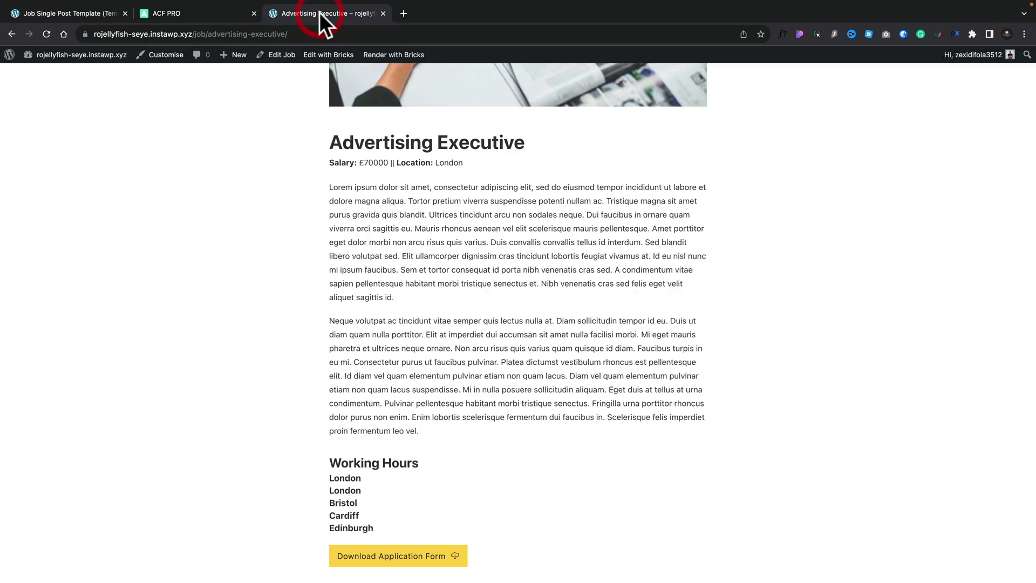
click(46, 34)
scroll(208, 312, down, 2)
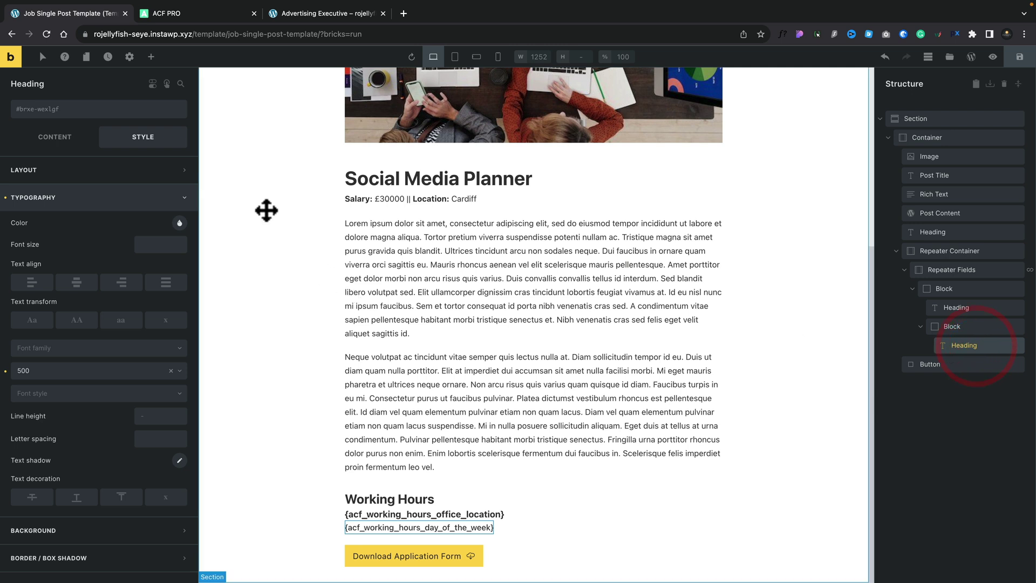
Add a new nested Block and place a Rich Text element inside it.
click(151, 57)
scroll(151, 366, down, 6)
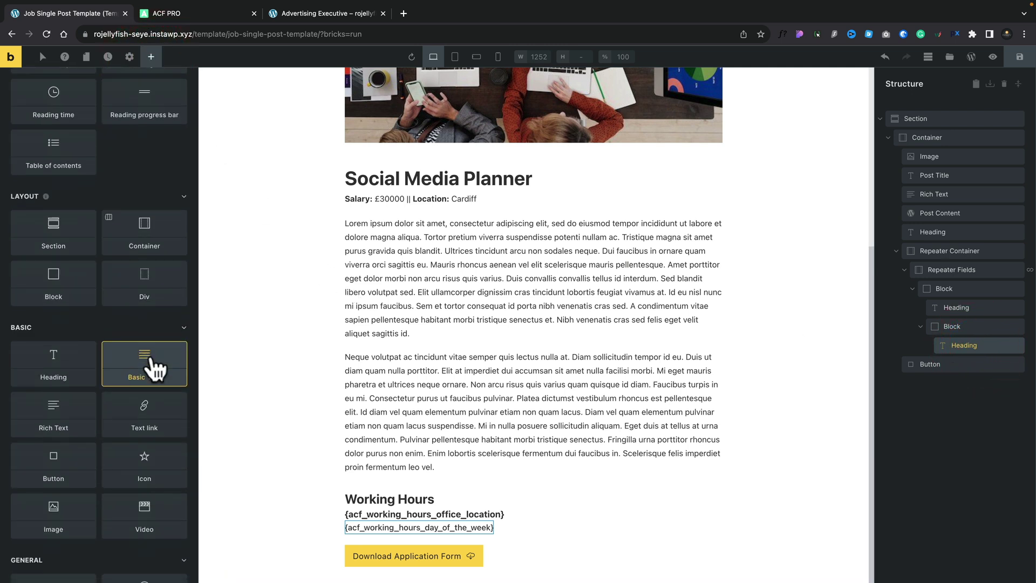
click(65, 289)
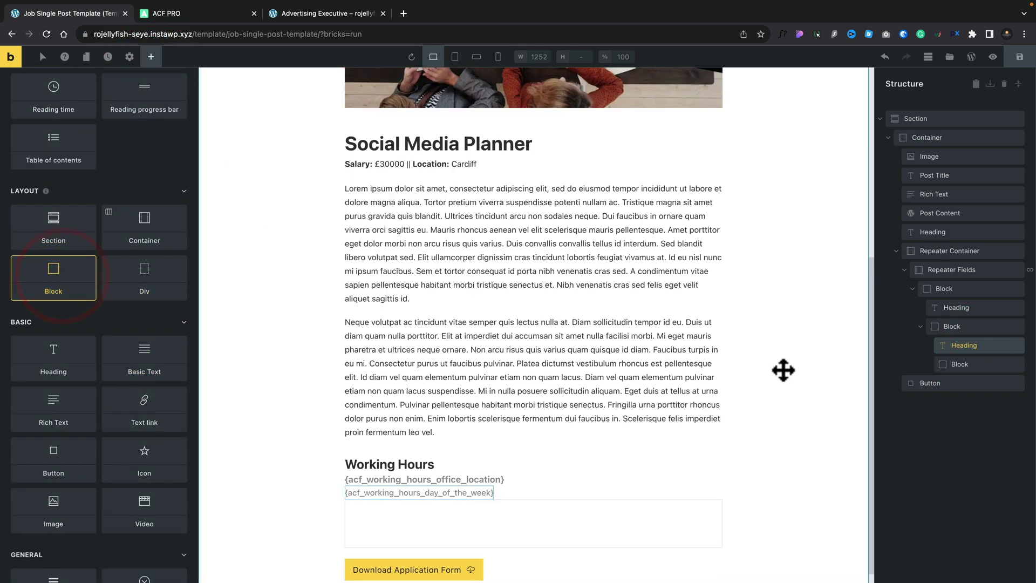
click(938, 364)
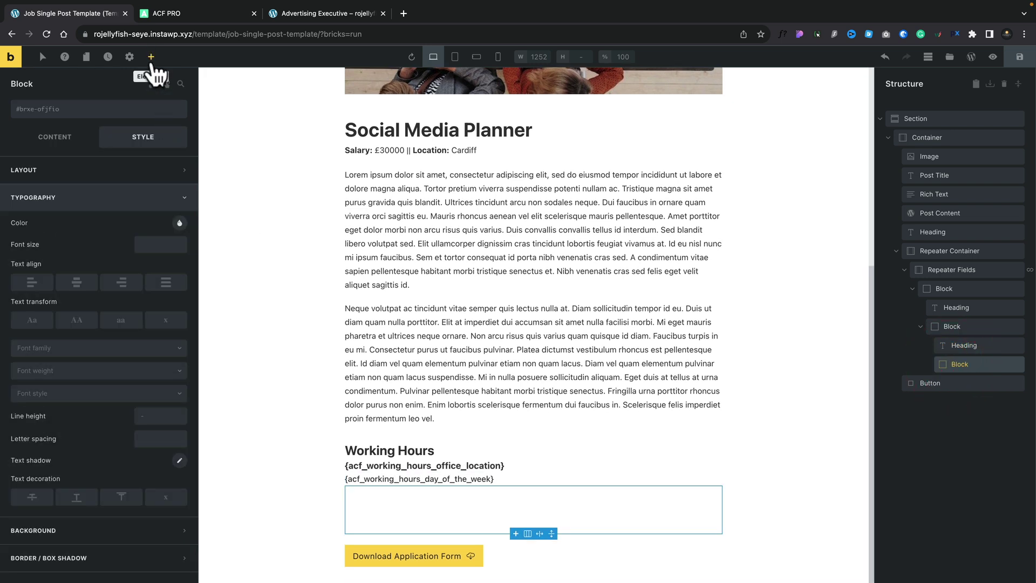
click(151, 57)
scroll(154, 238, down, 6)
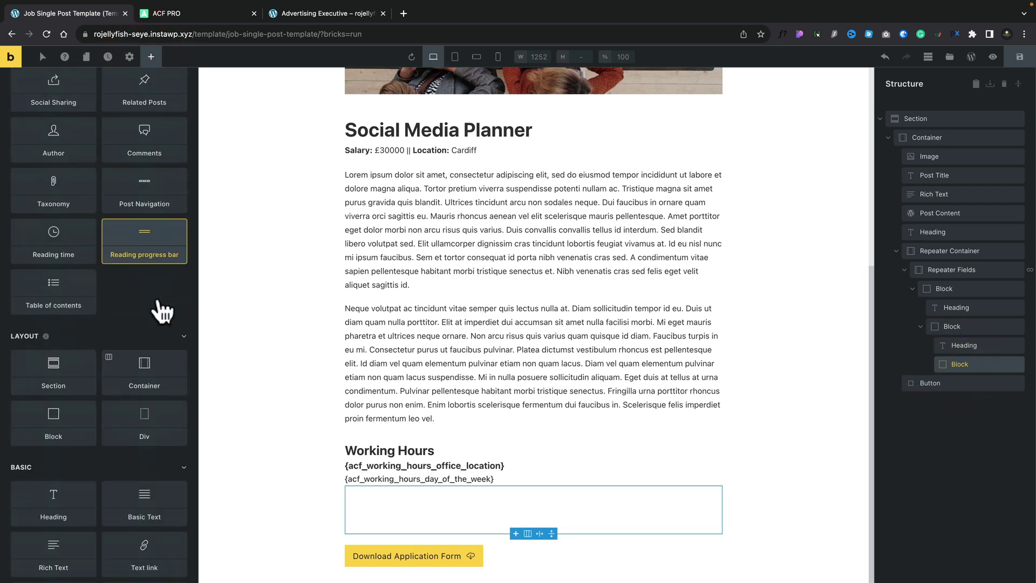
scroll(52, 335, down, 1)
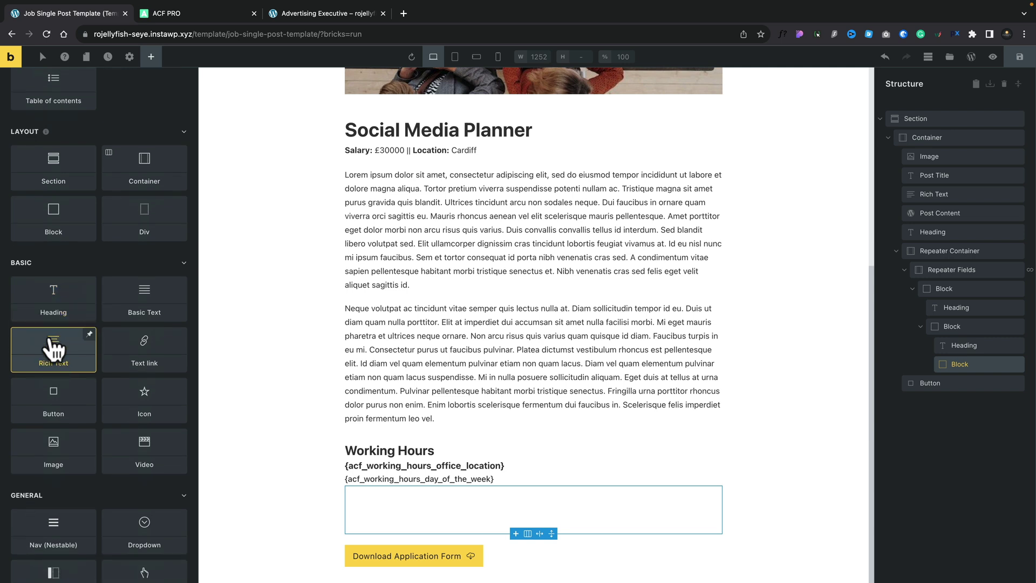
click(54, 350)
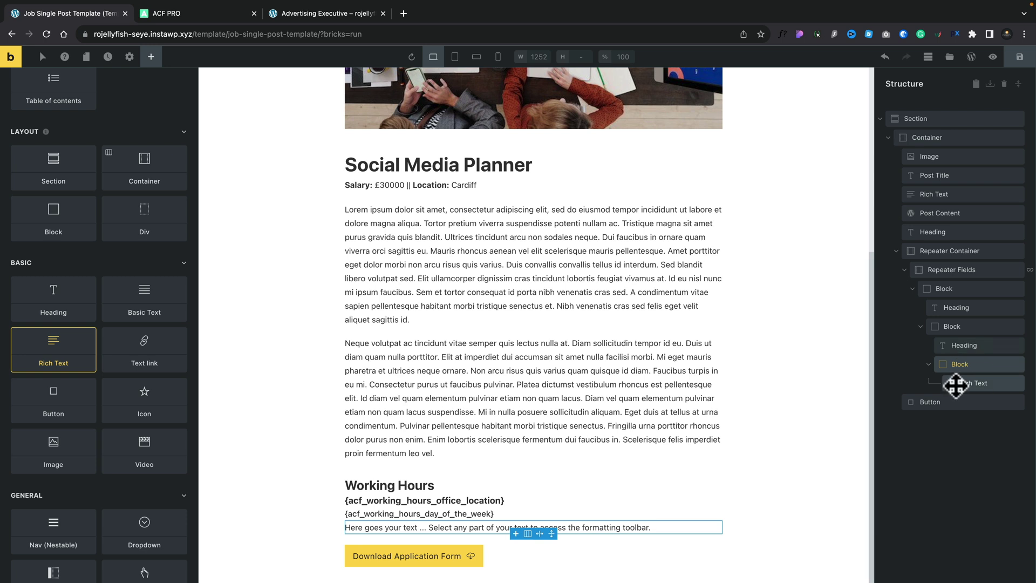
Clear the Rich Text placeholder and insert the dynamic field Hours (Working Hours).
click(955, 384)
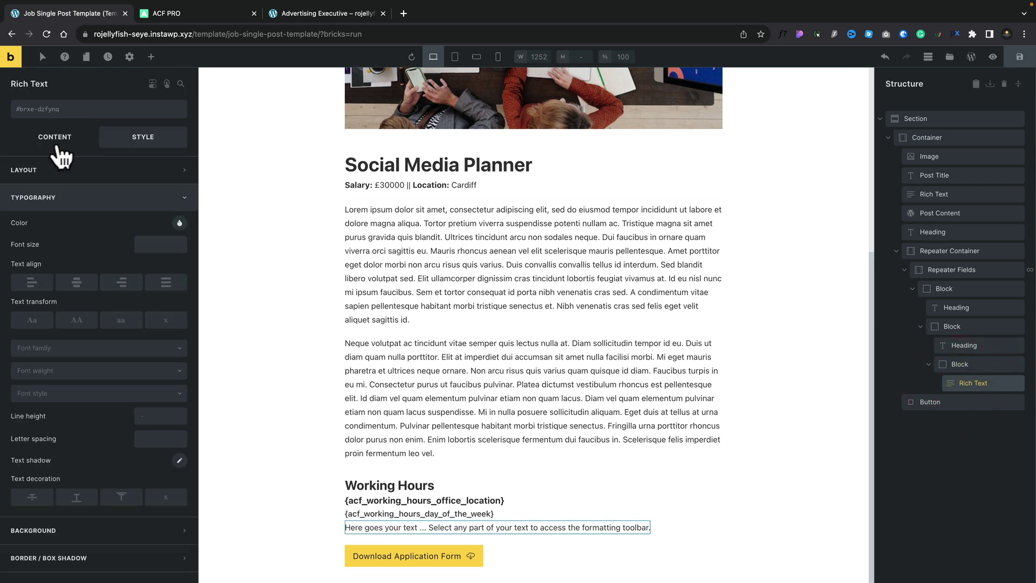
click(61, 157)
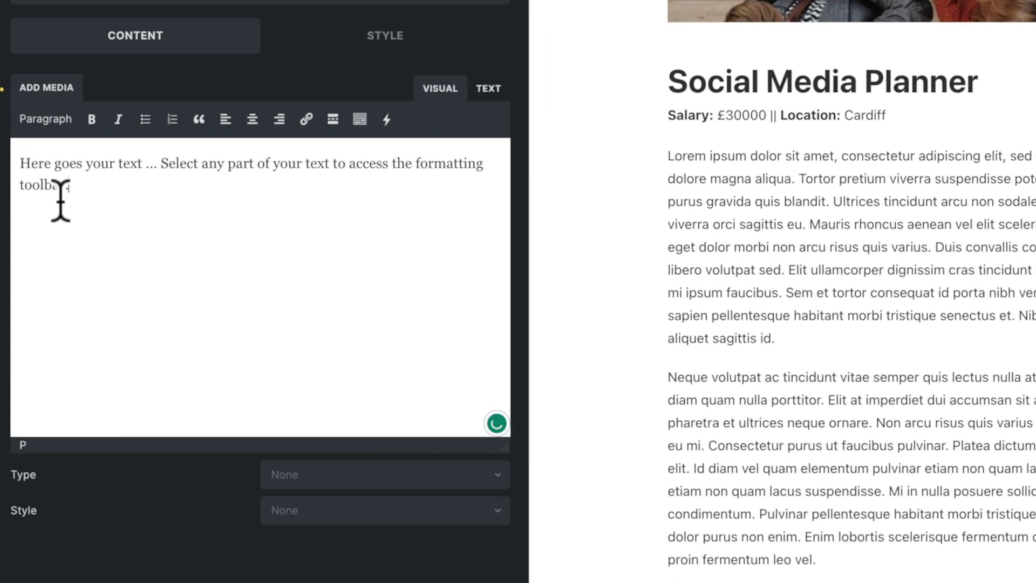
drag(61, 201, 20, 162)
key(BackSpace)
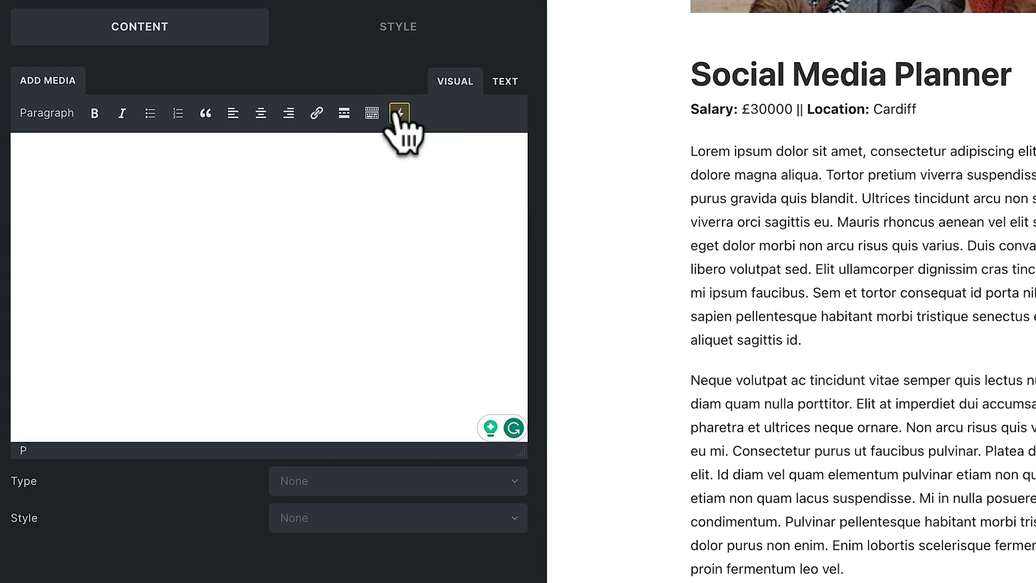
click(400, 113)
mouse_move(456, 401)
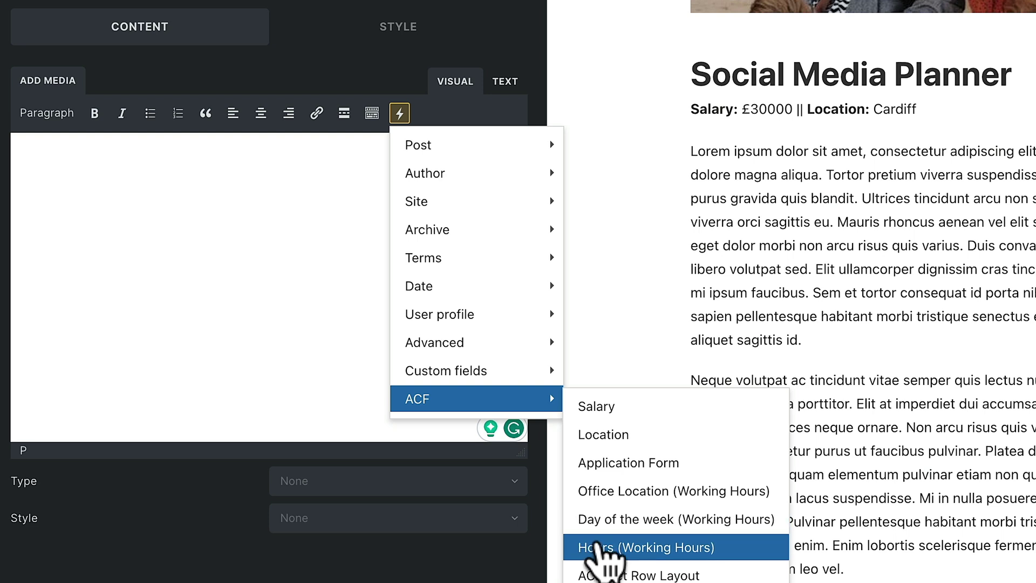
click(599, 545)
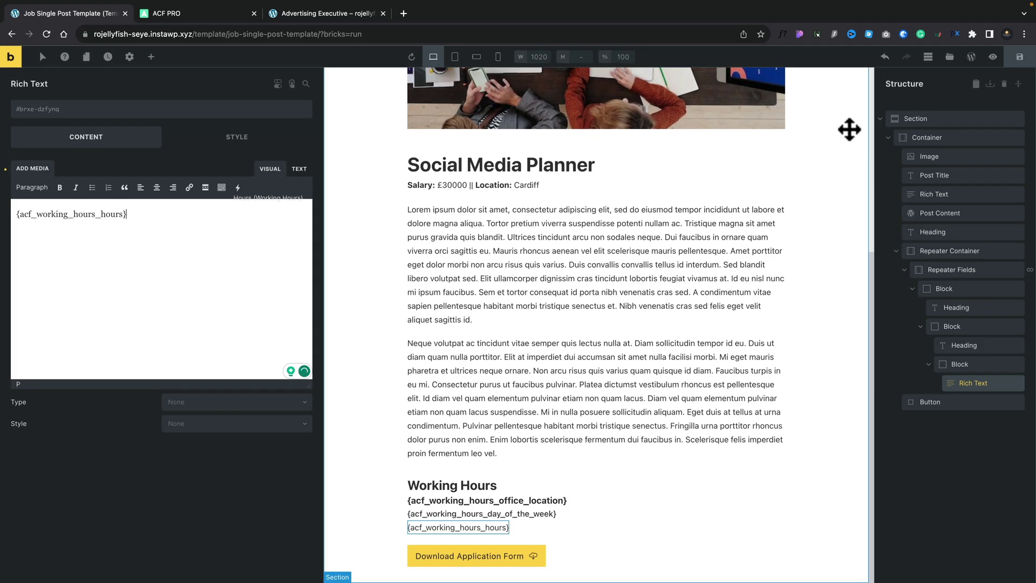
Reload the Advertising Executive job page to see hours listed under each weekday.
click(307, 13)
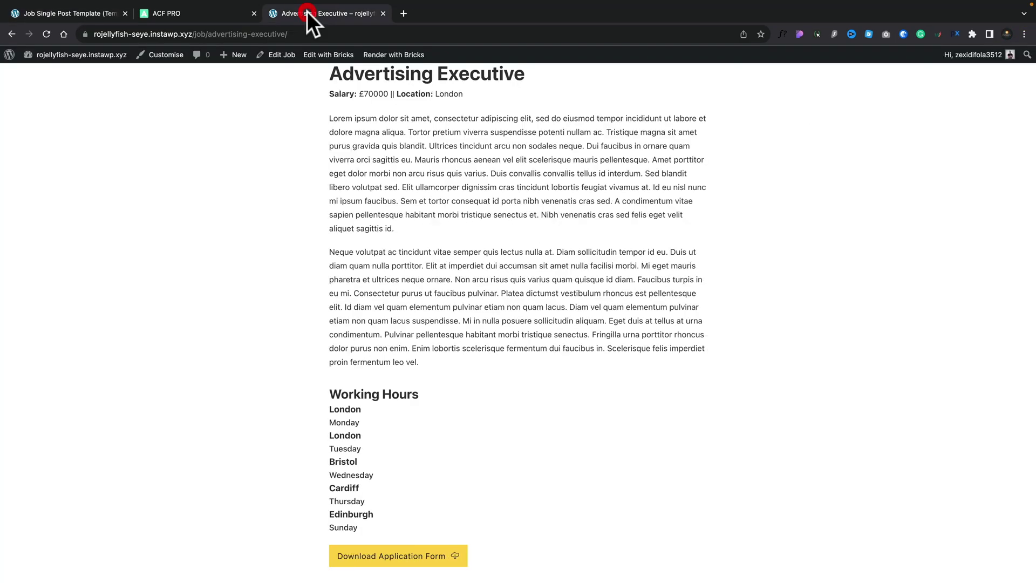
click(47, 32)
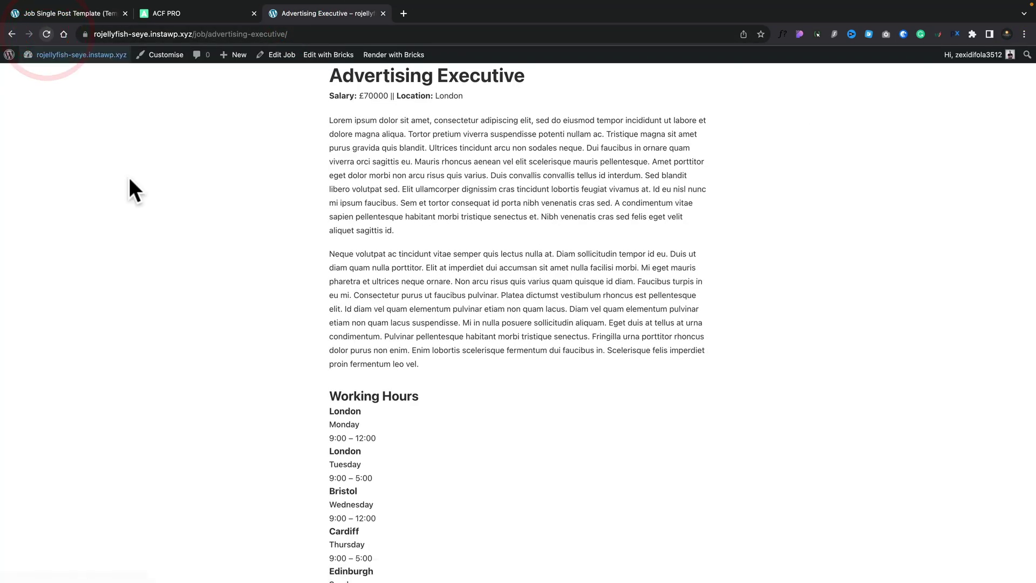
scroll(171, 313, down, 2)
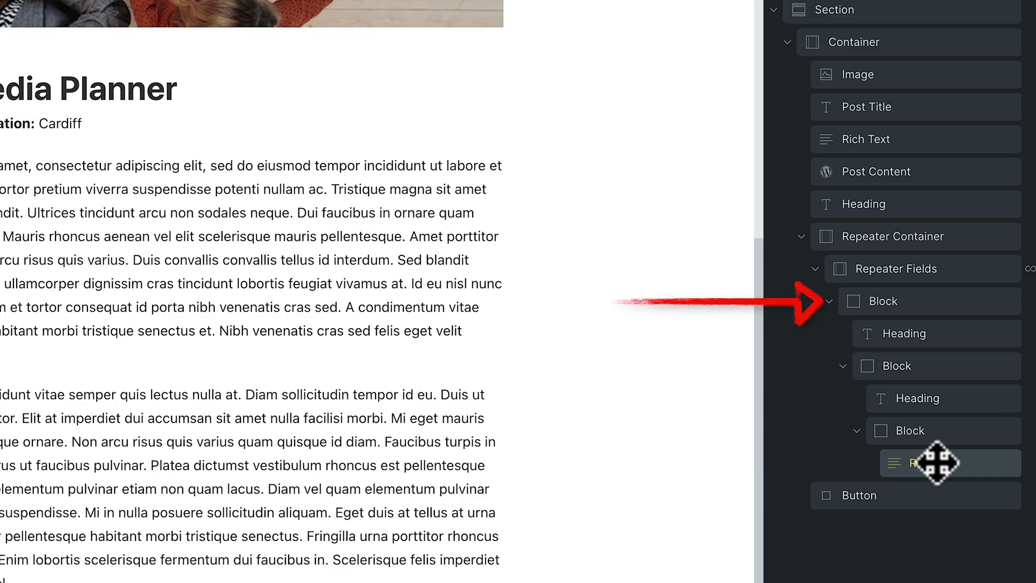
Give the outer repeater Block custom CSS: root display:grid with grid-template-columns 1fr 1fr.
click(918, 301)
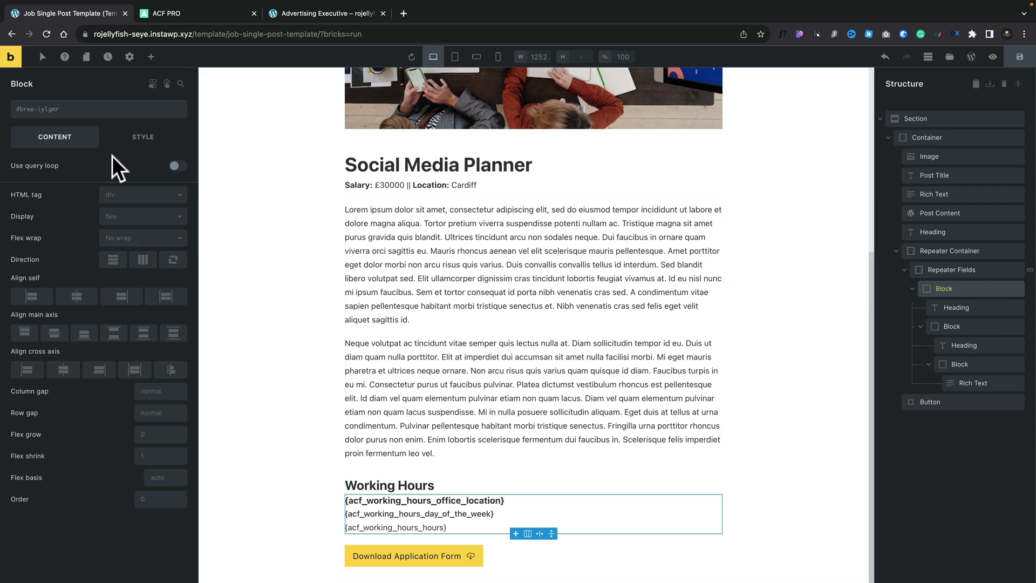
click(146, 141)
scroll(92, 410, down, 2)
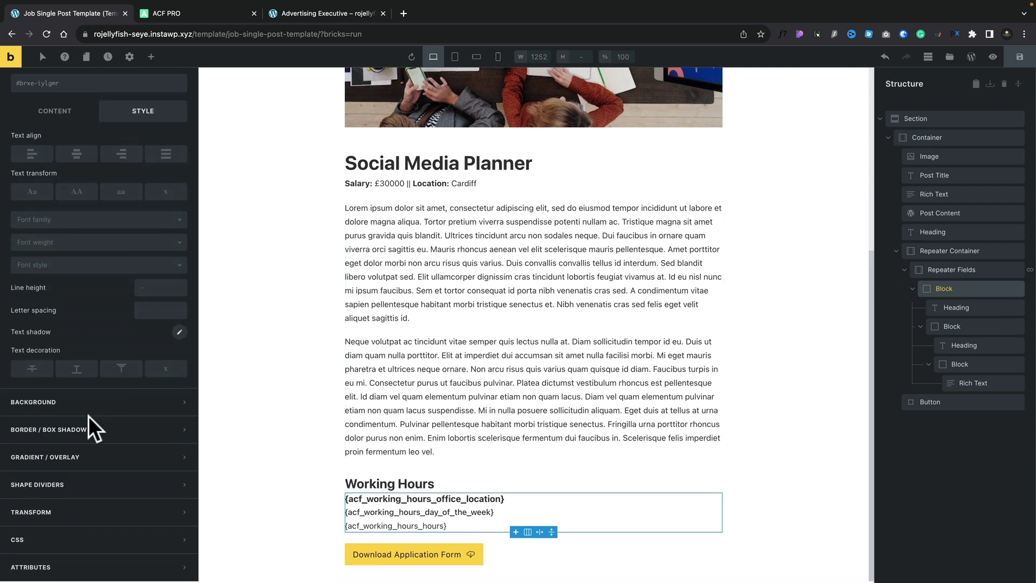
click(37, 540)
scroll(111, 493, down, 5)
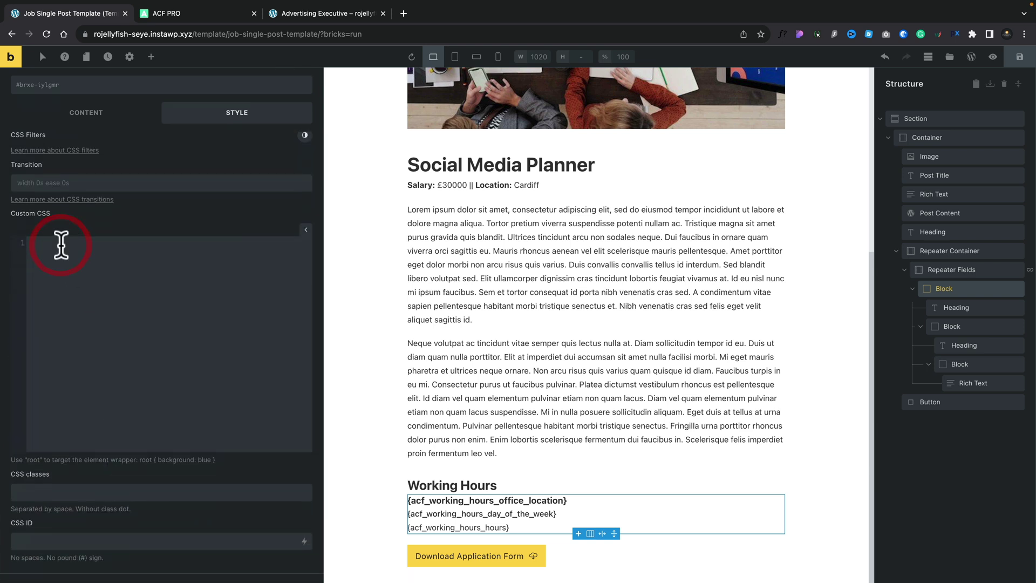
click(61, 245)
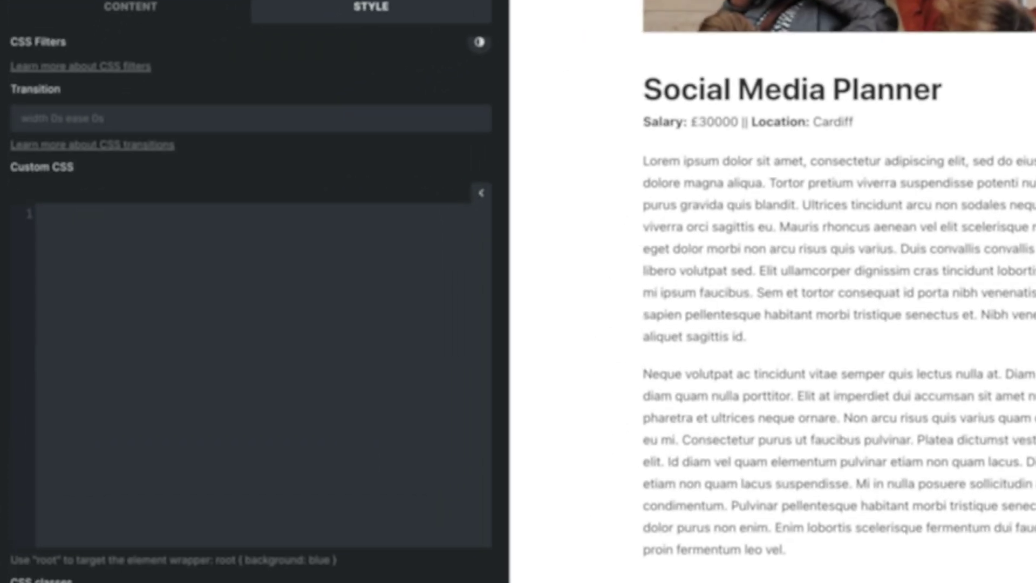
text(roo)
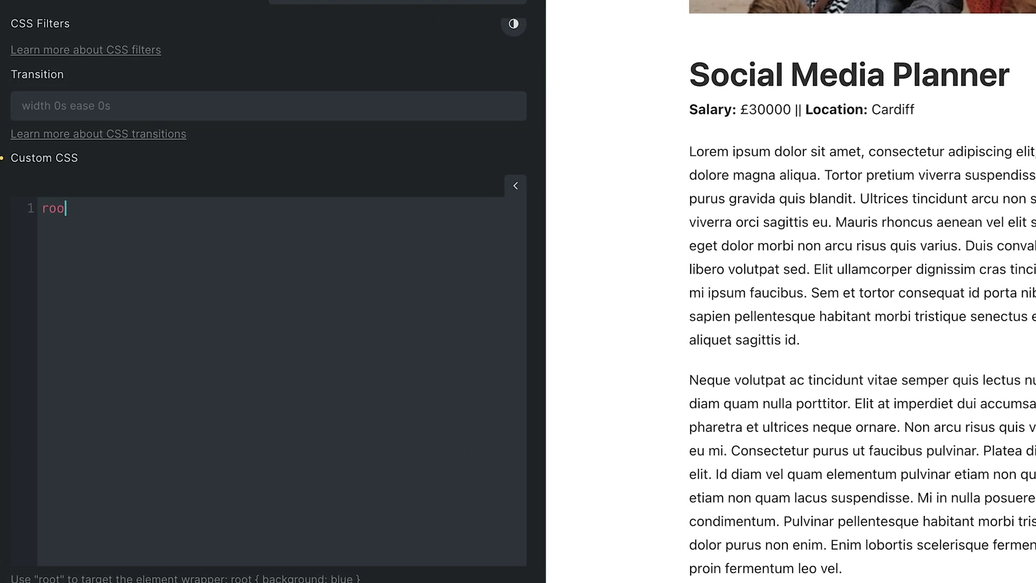
text(t {  )
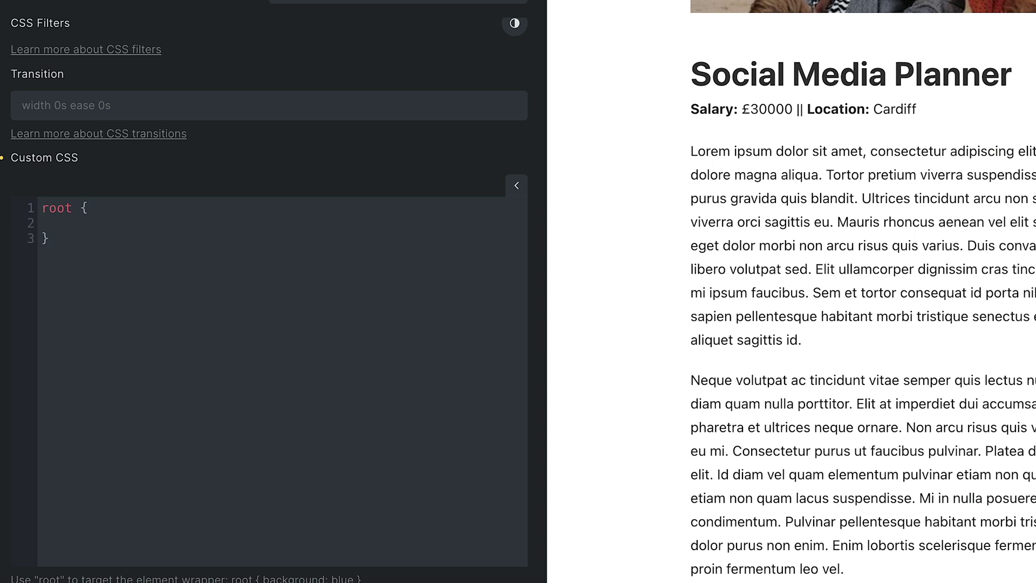
text(display:)
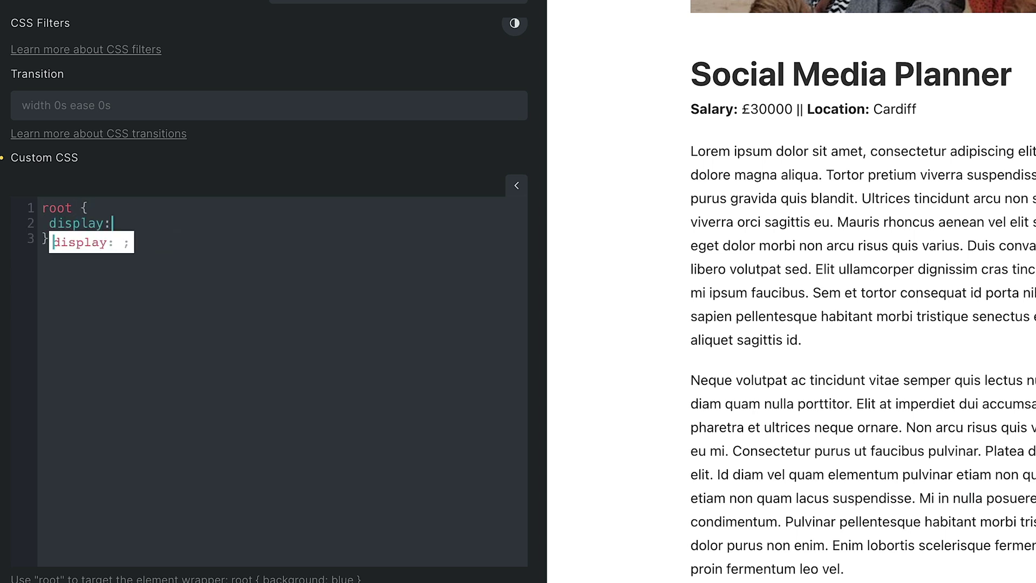
text(grid;   )
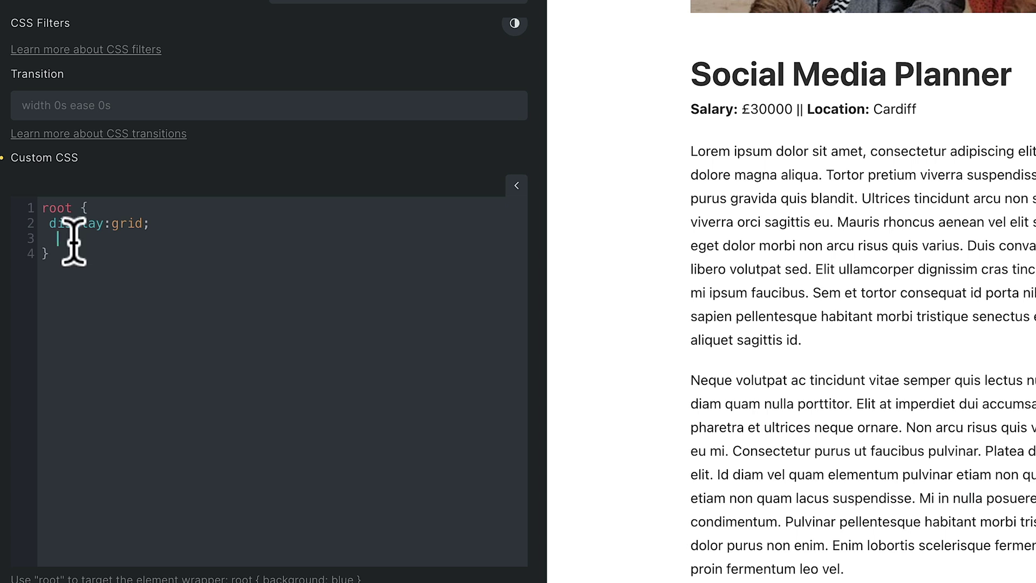
text(grid-template-col)
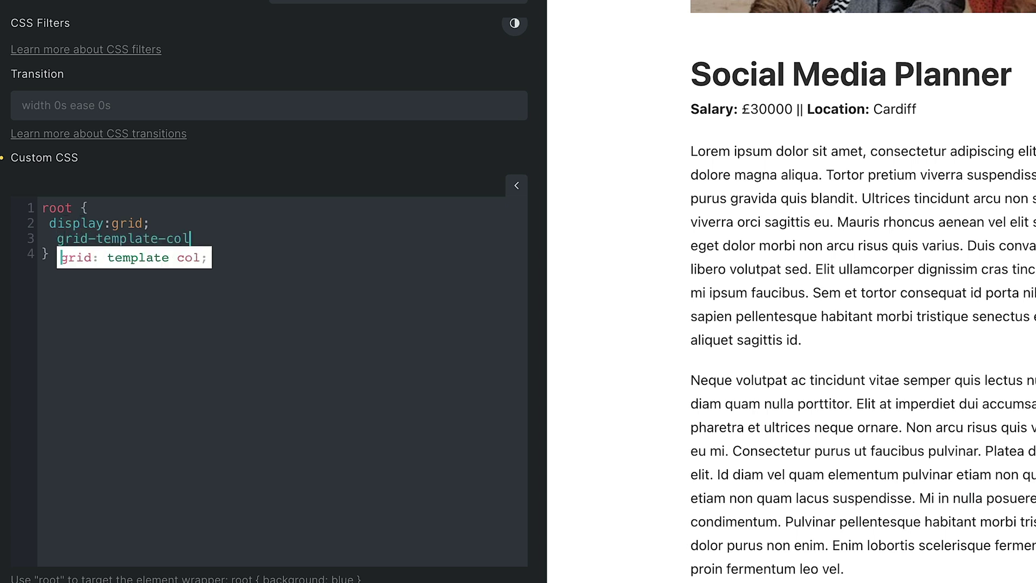
text(umns: )
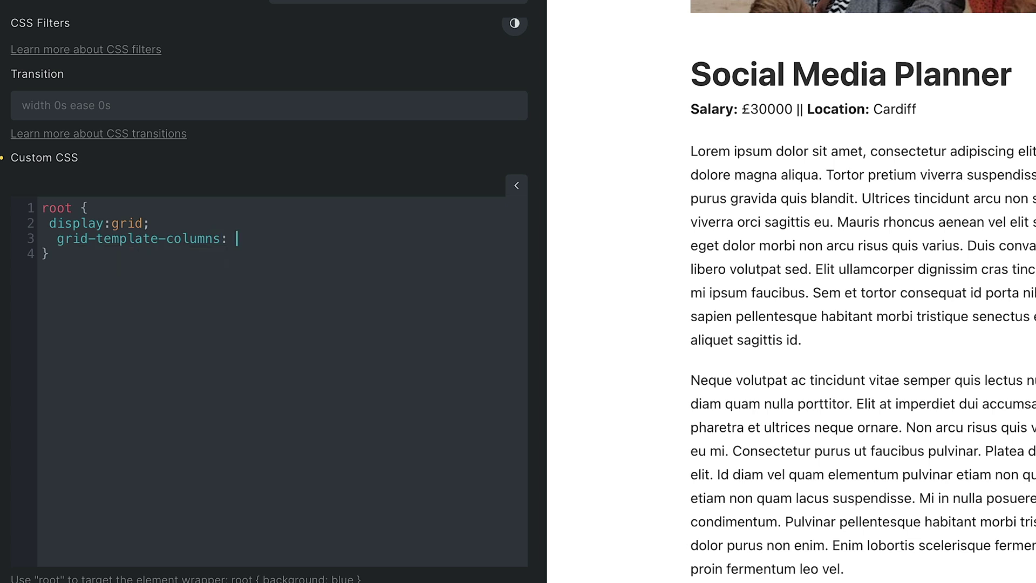
text(1fr 1fr;)
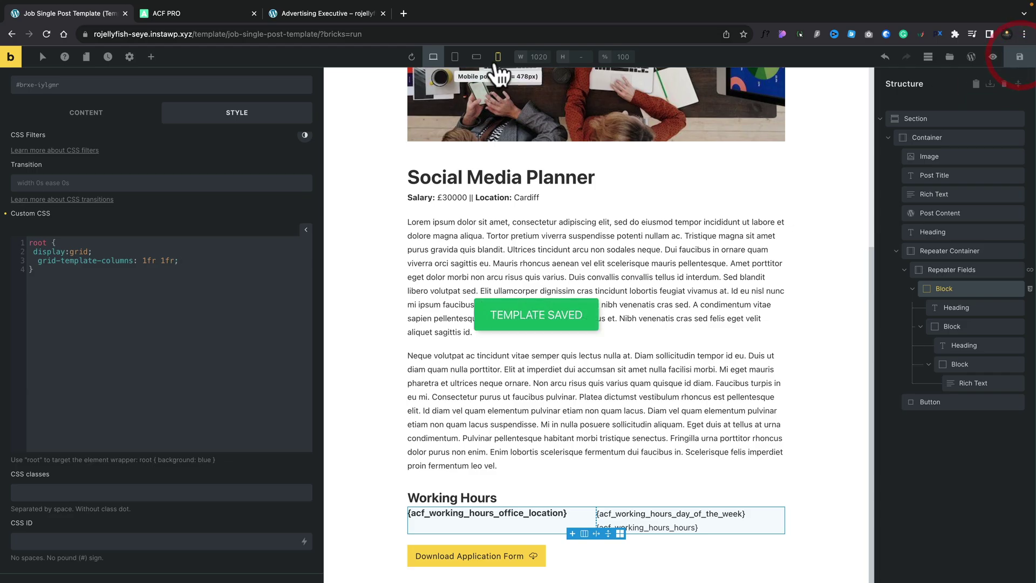
Reload the job page to view Working Hours in two columns, locations beside days and hours.
click(348, 12)
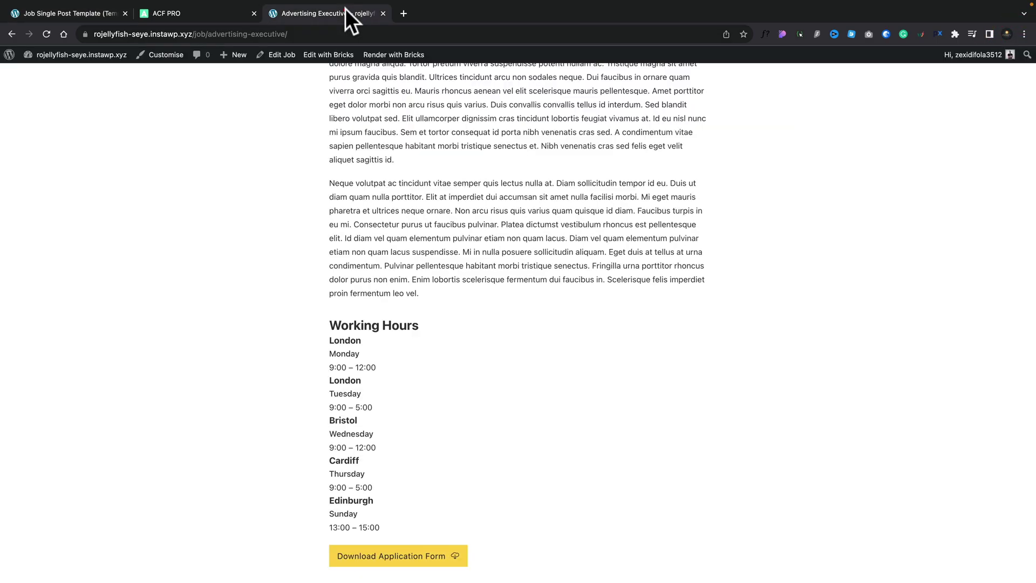
click(46, 34)
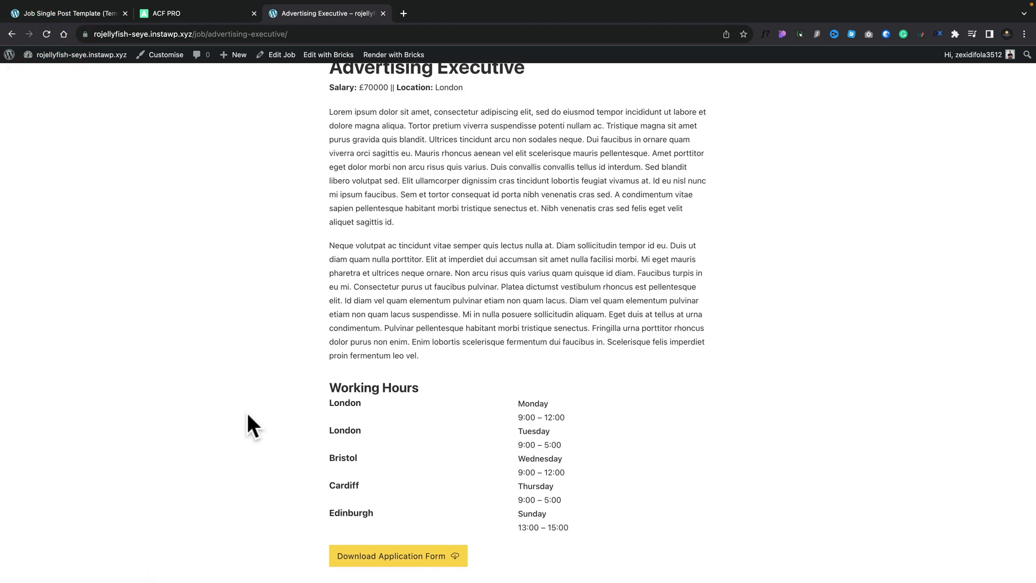